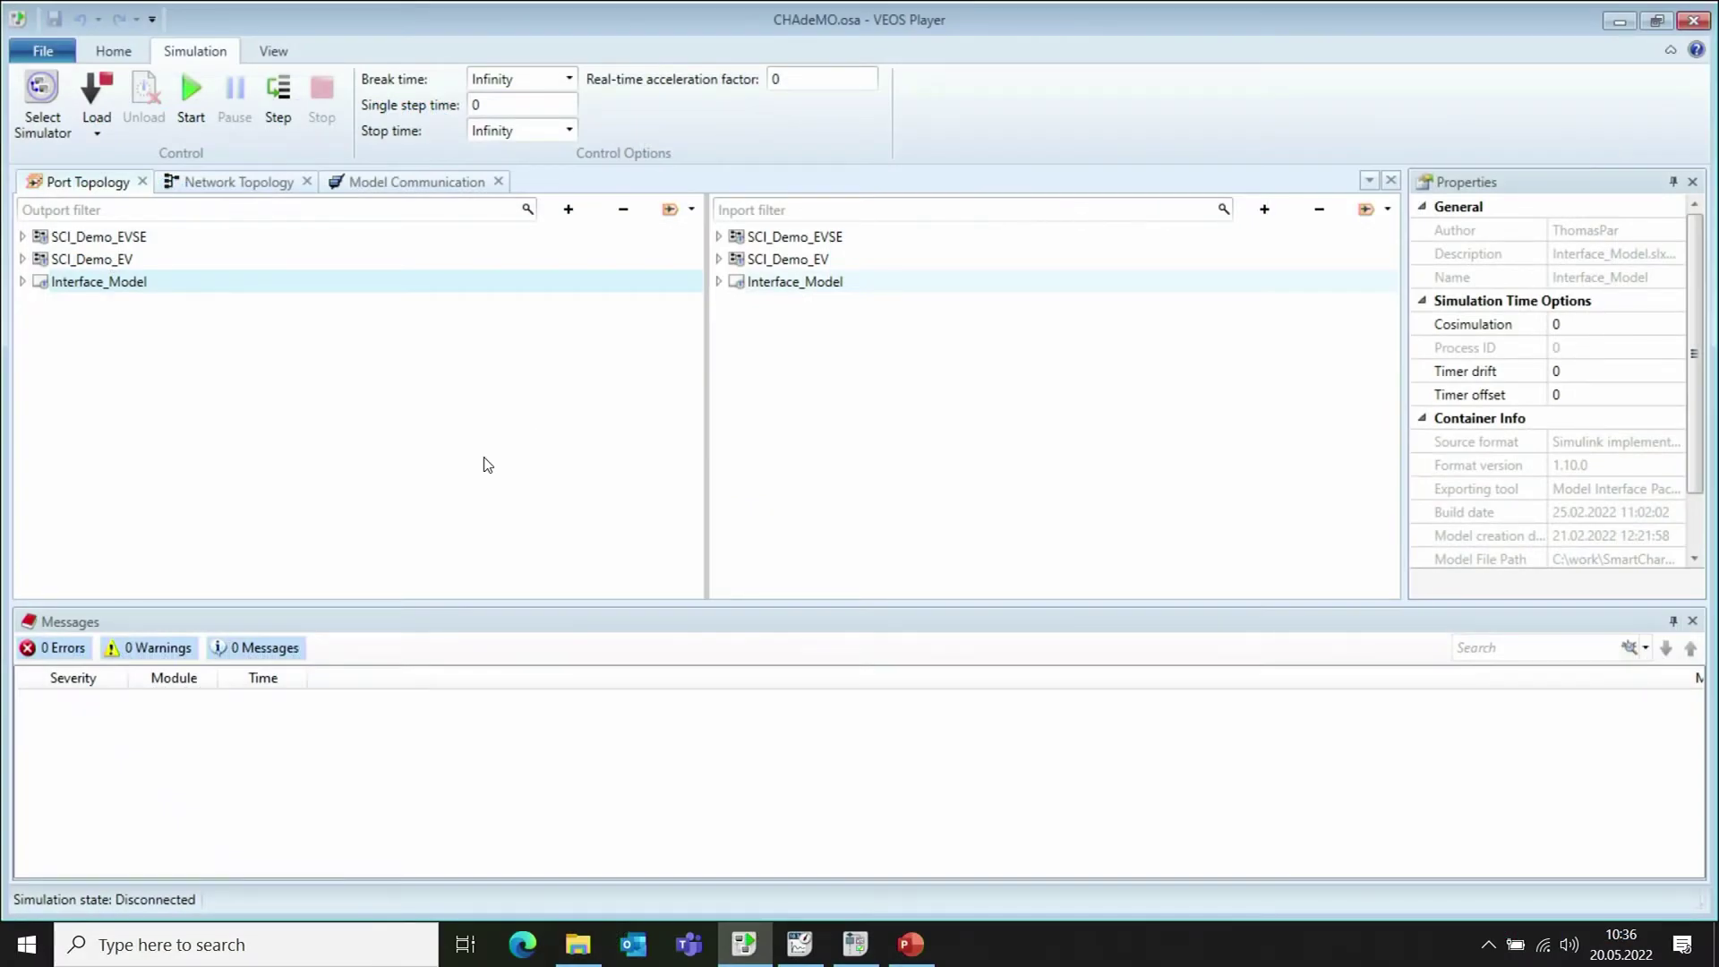
# Inspect the SCI_Demo_EV, SCI_Demo_EVSE and Interface_Model properties, then view the CHAdeMO_CAN network topology.
pyautogui.click(111, 260)
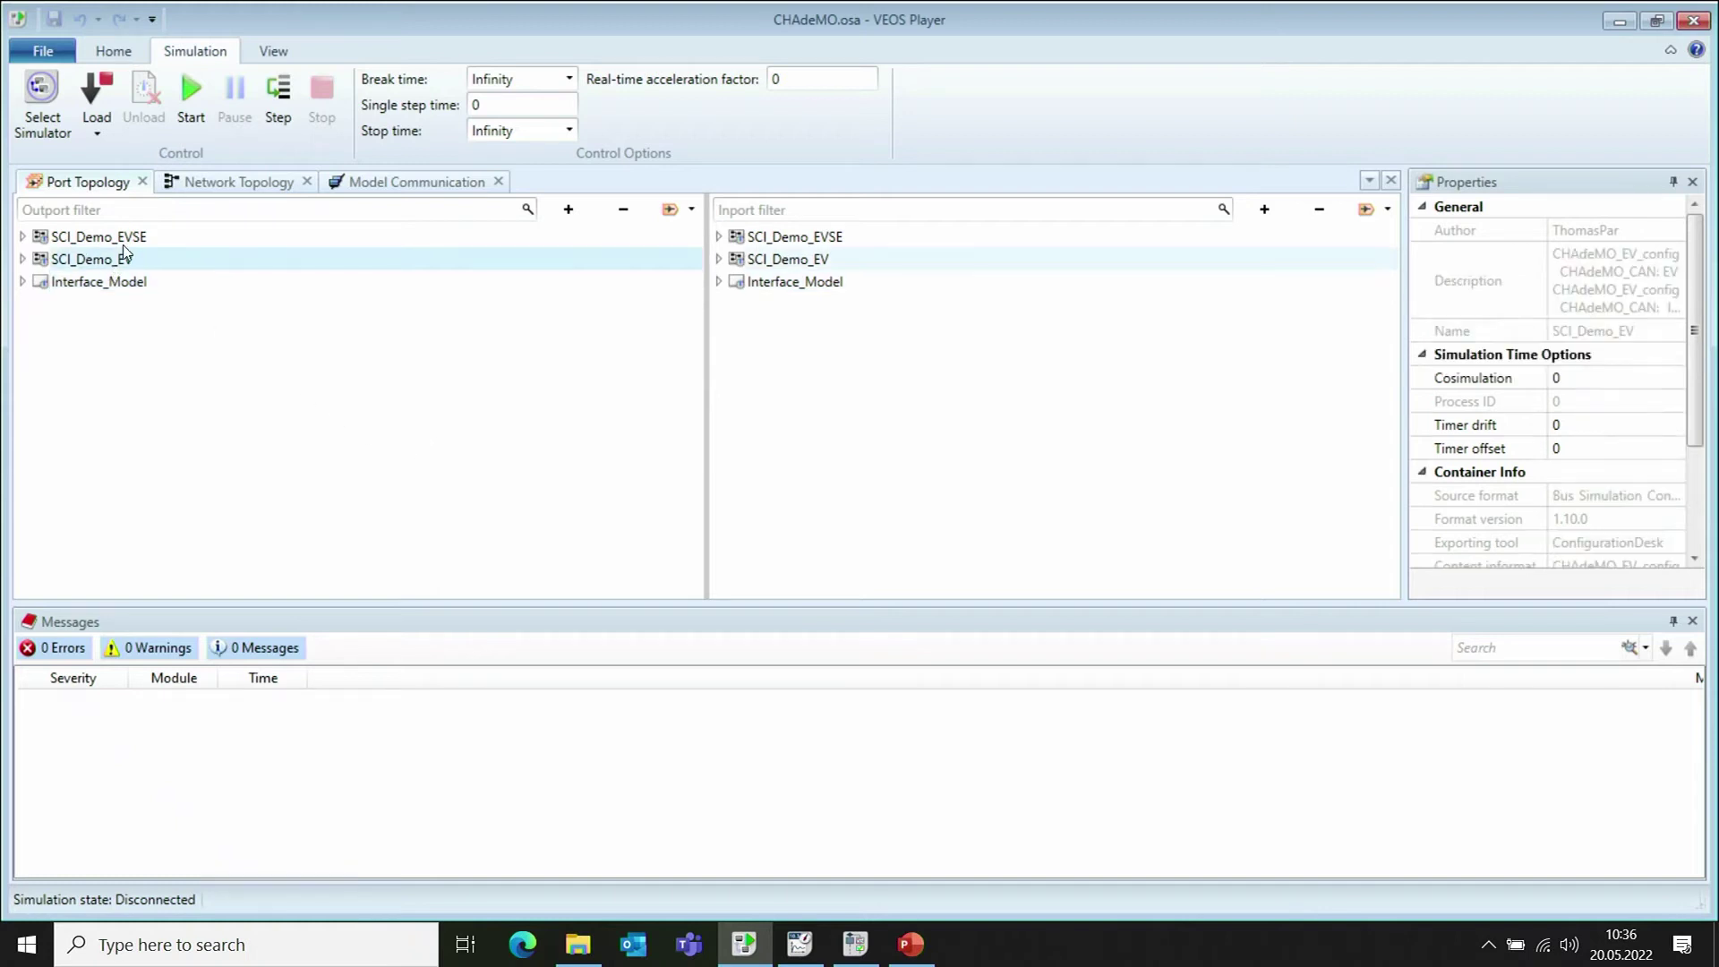
pyautogui.click(129, 238)
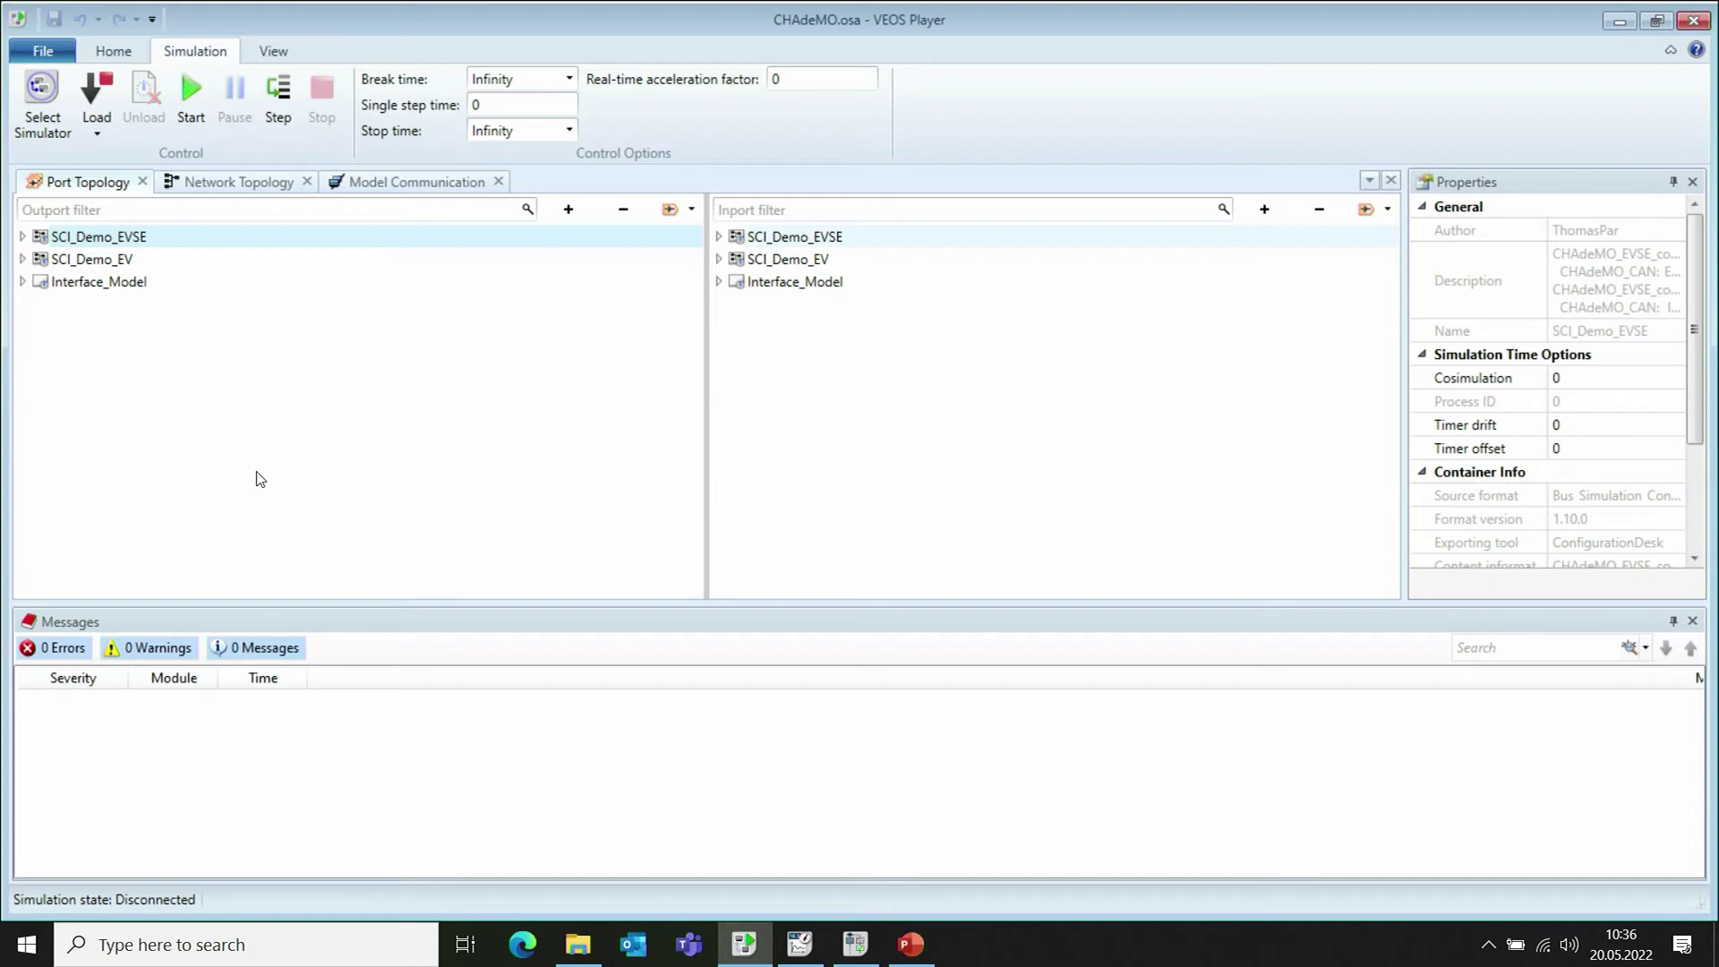
pyautogui.click(140, 284)
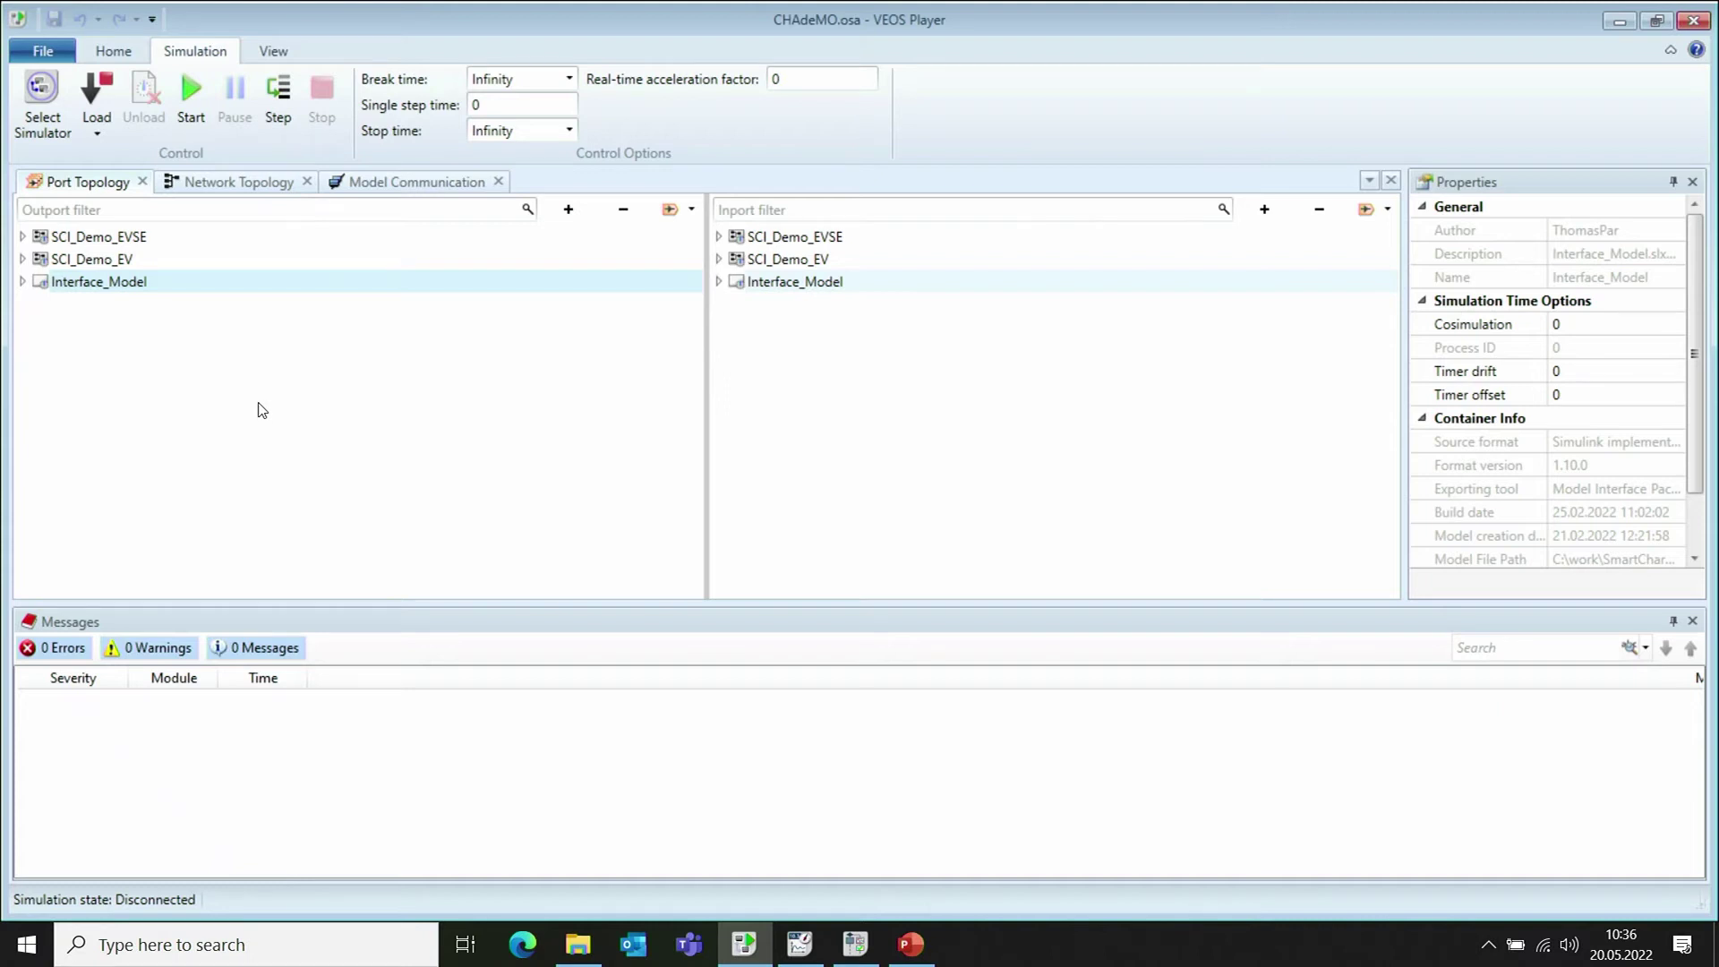
pyautogui.click(243, 180)
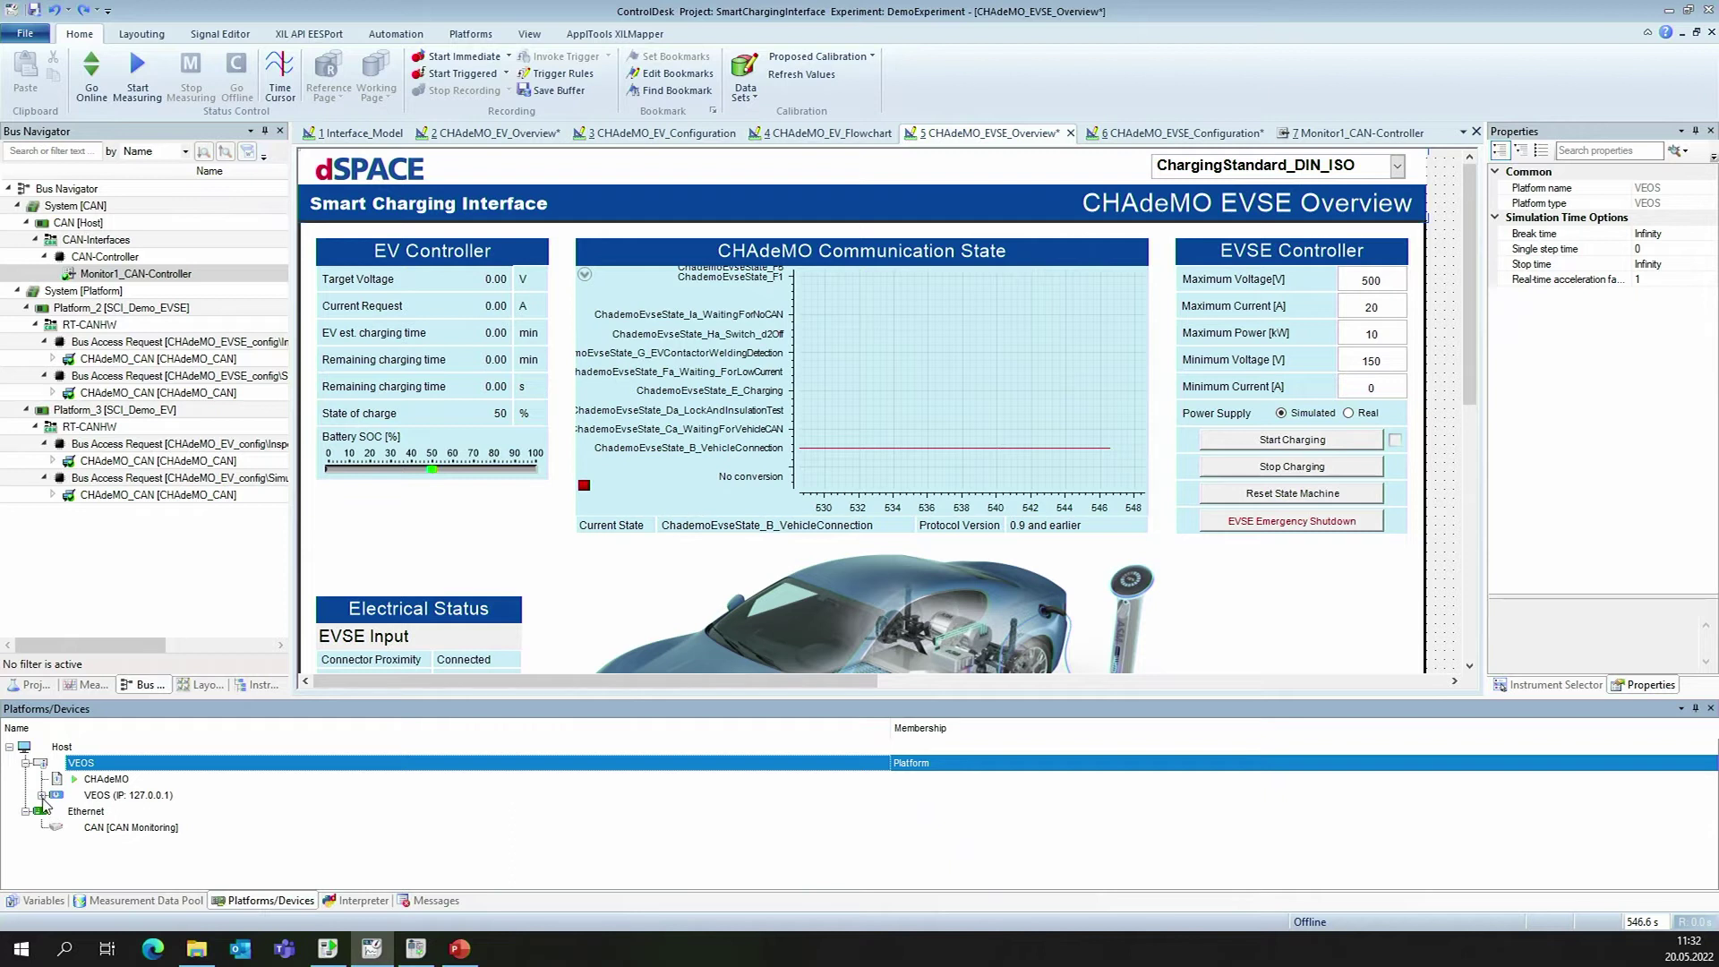
# Expand the VEOS (127.0.0.1) platform to list its three models and set real-time acceleration factor to 0.
pyautogui.click(41, 794)
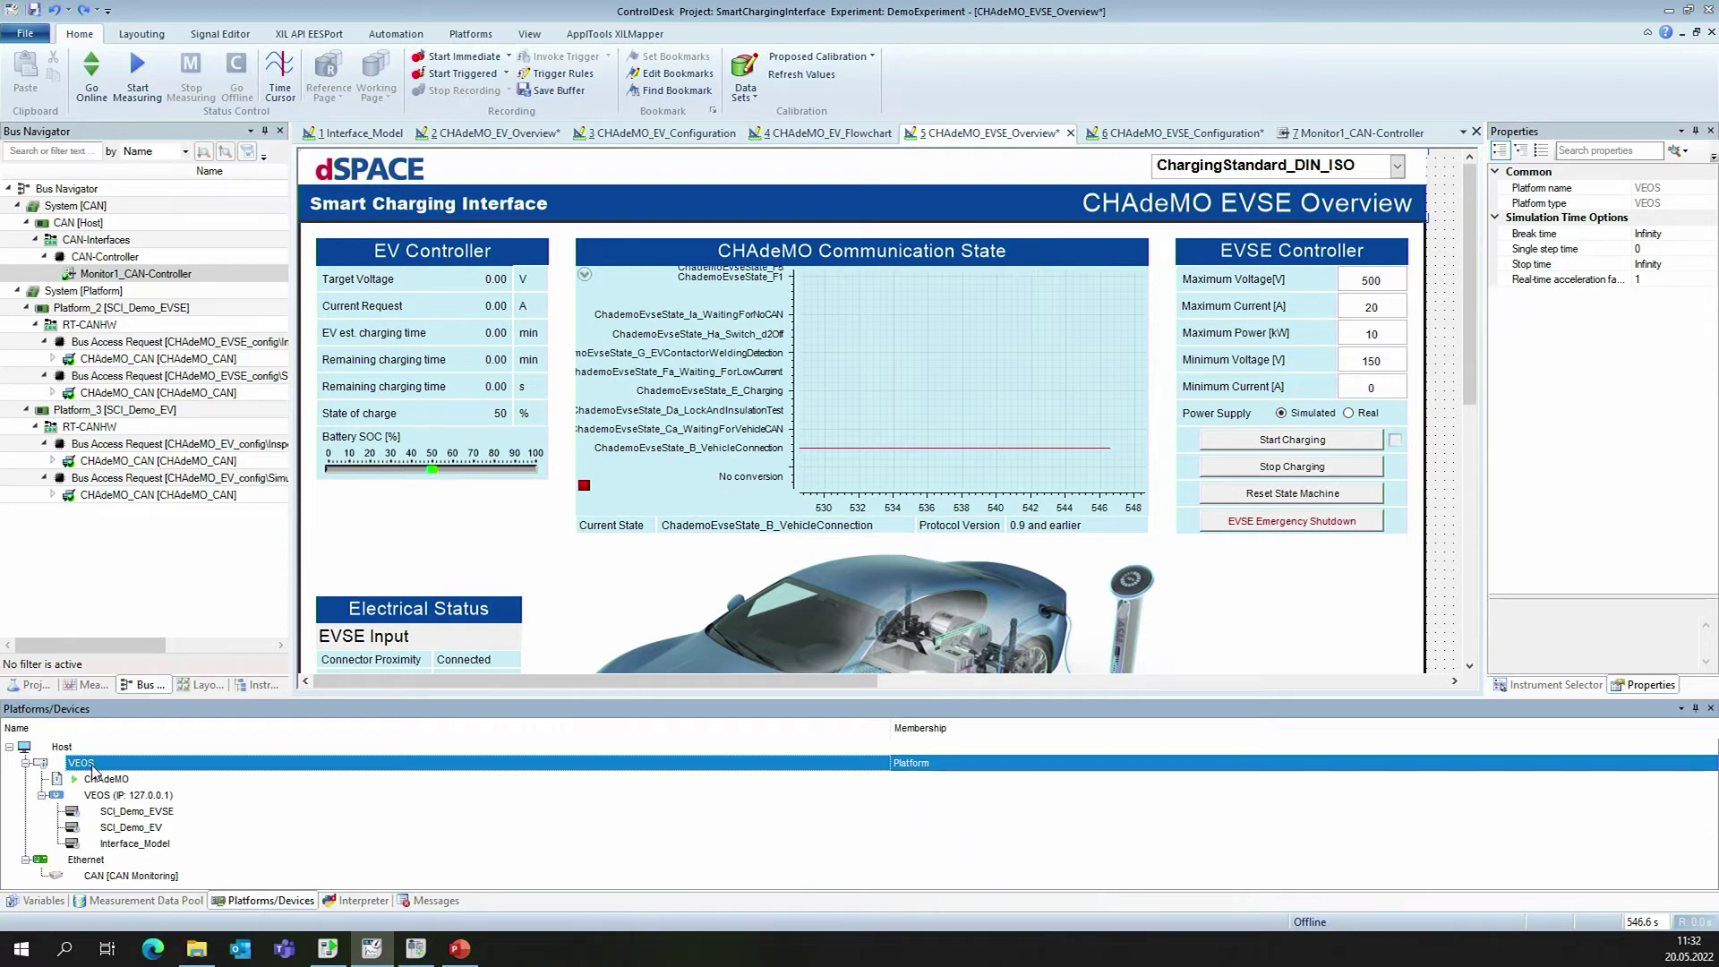
pyautogui.click(1652, 279)
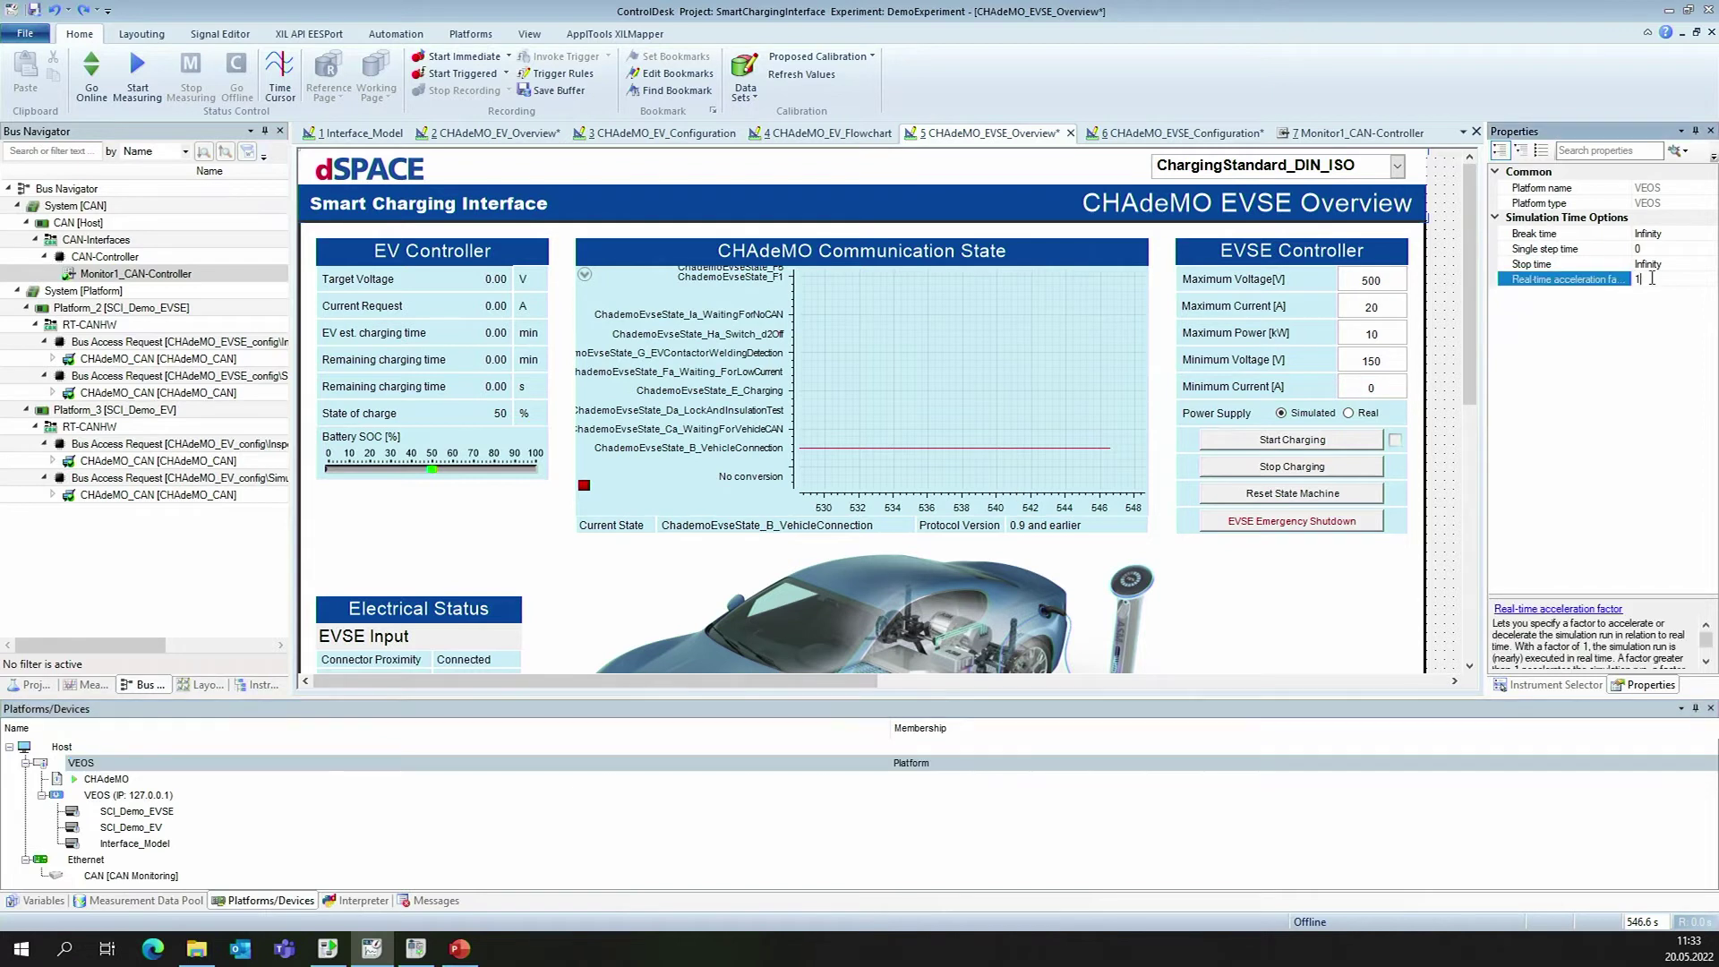
pyautogui.click(1598, 280)
pyautogui.write('0')
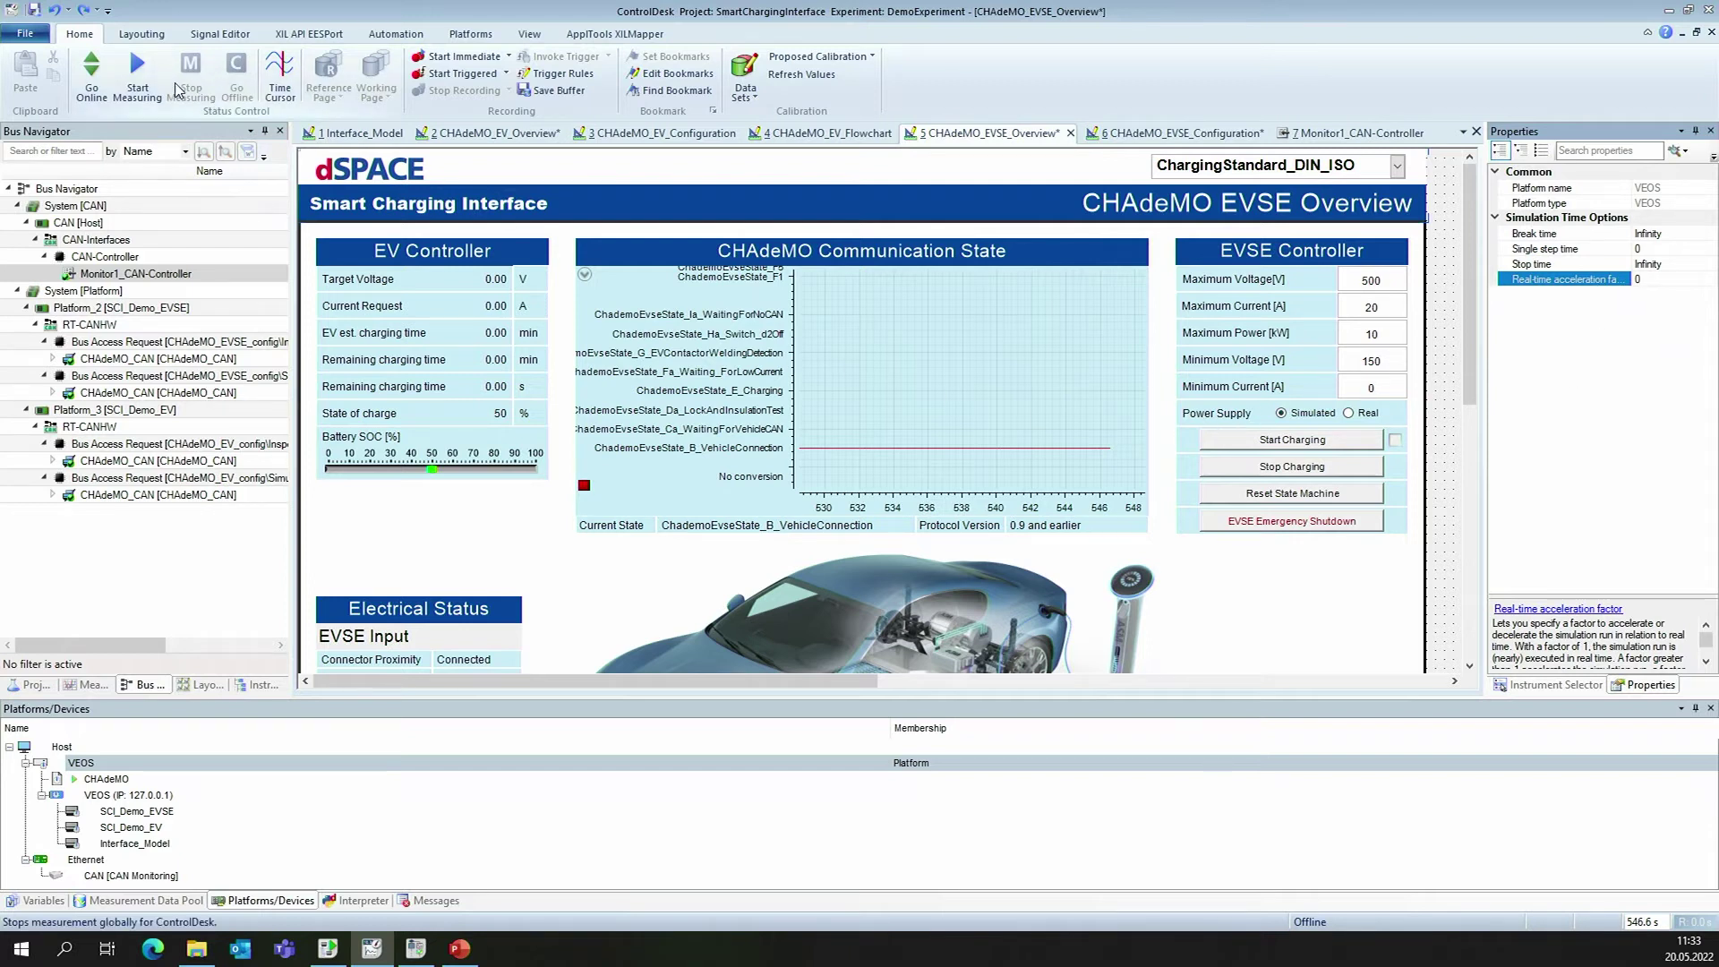
# Start measuring and set the EVSE overview's charging standard to ChargingStandard_CHAdeMO.
pyautogui.click(137, 76)
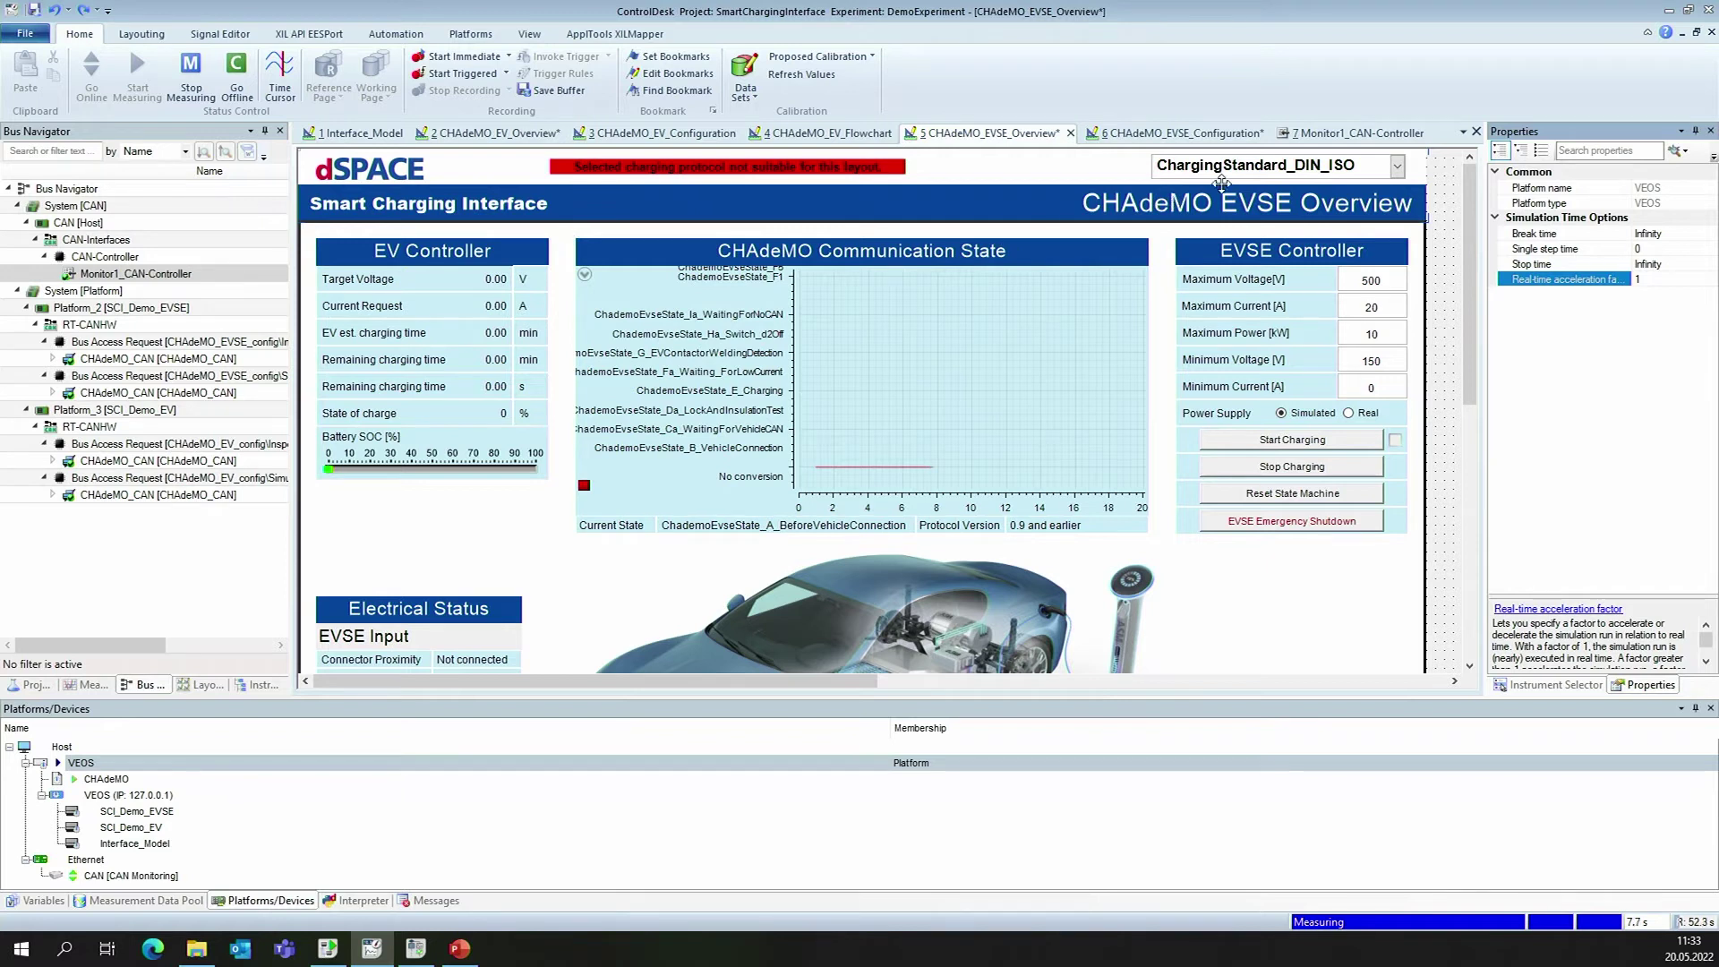
pyautogui.click(1231, 179)
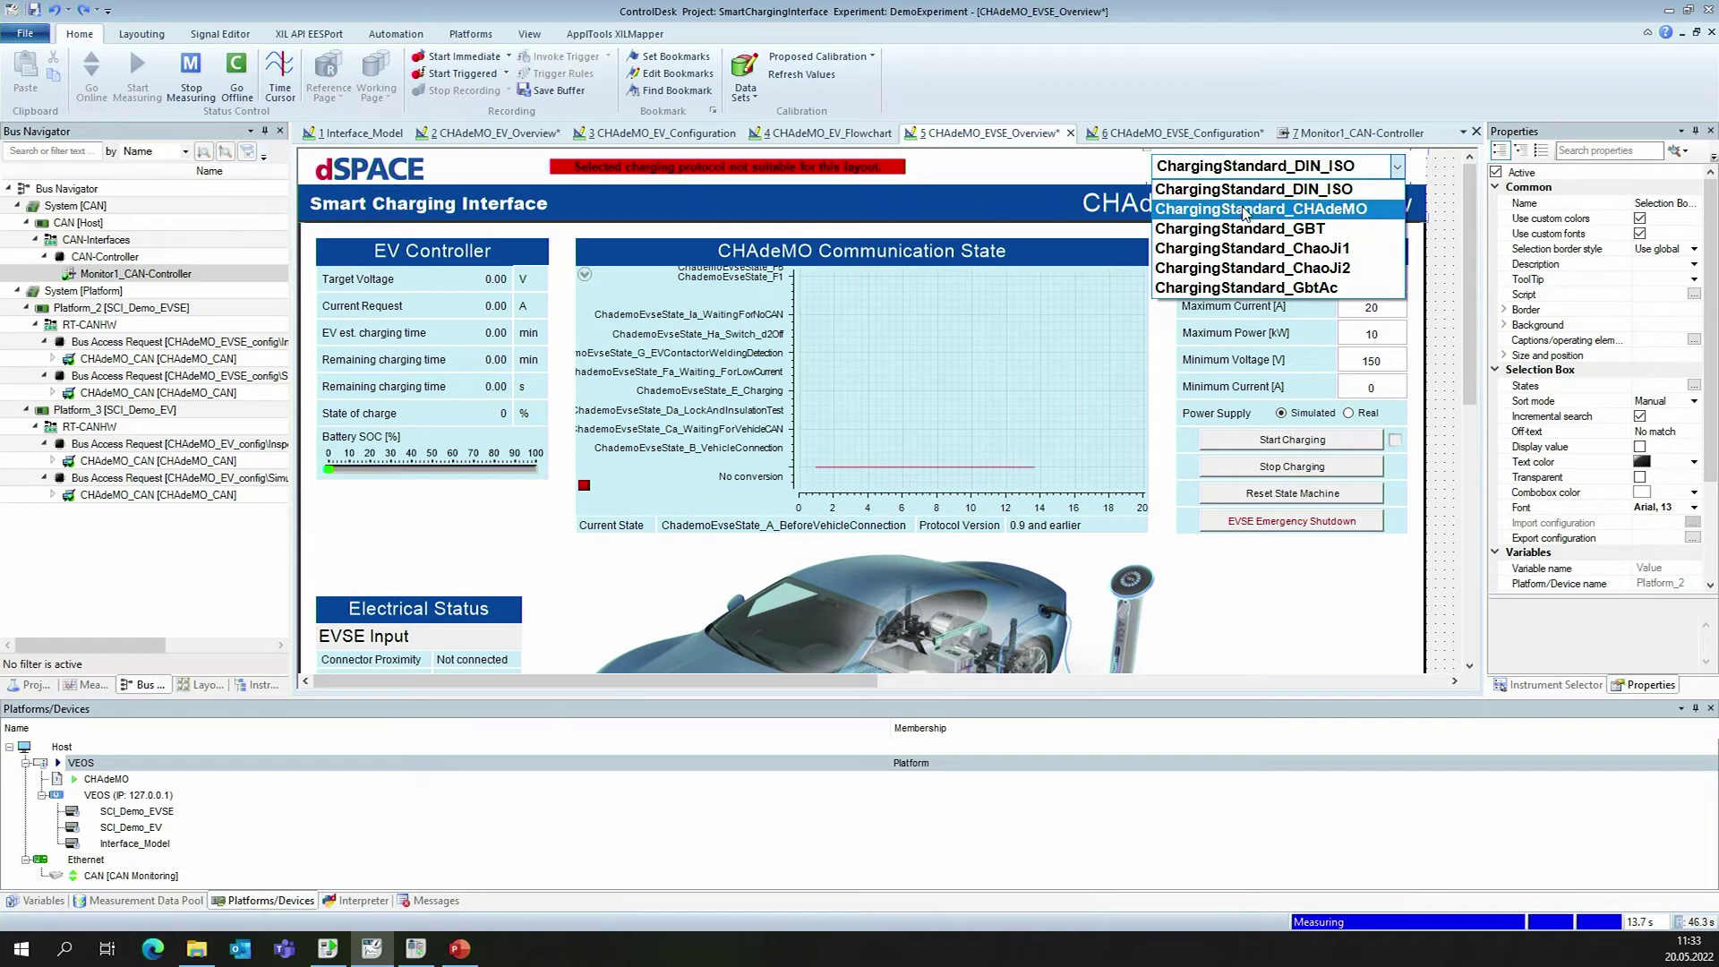
pyautogui.click(1243, 211)
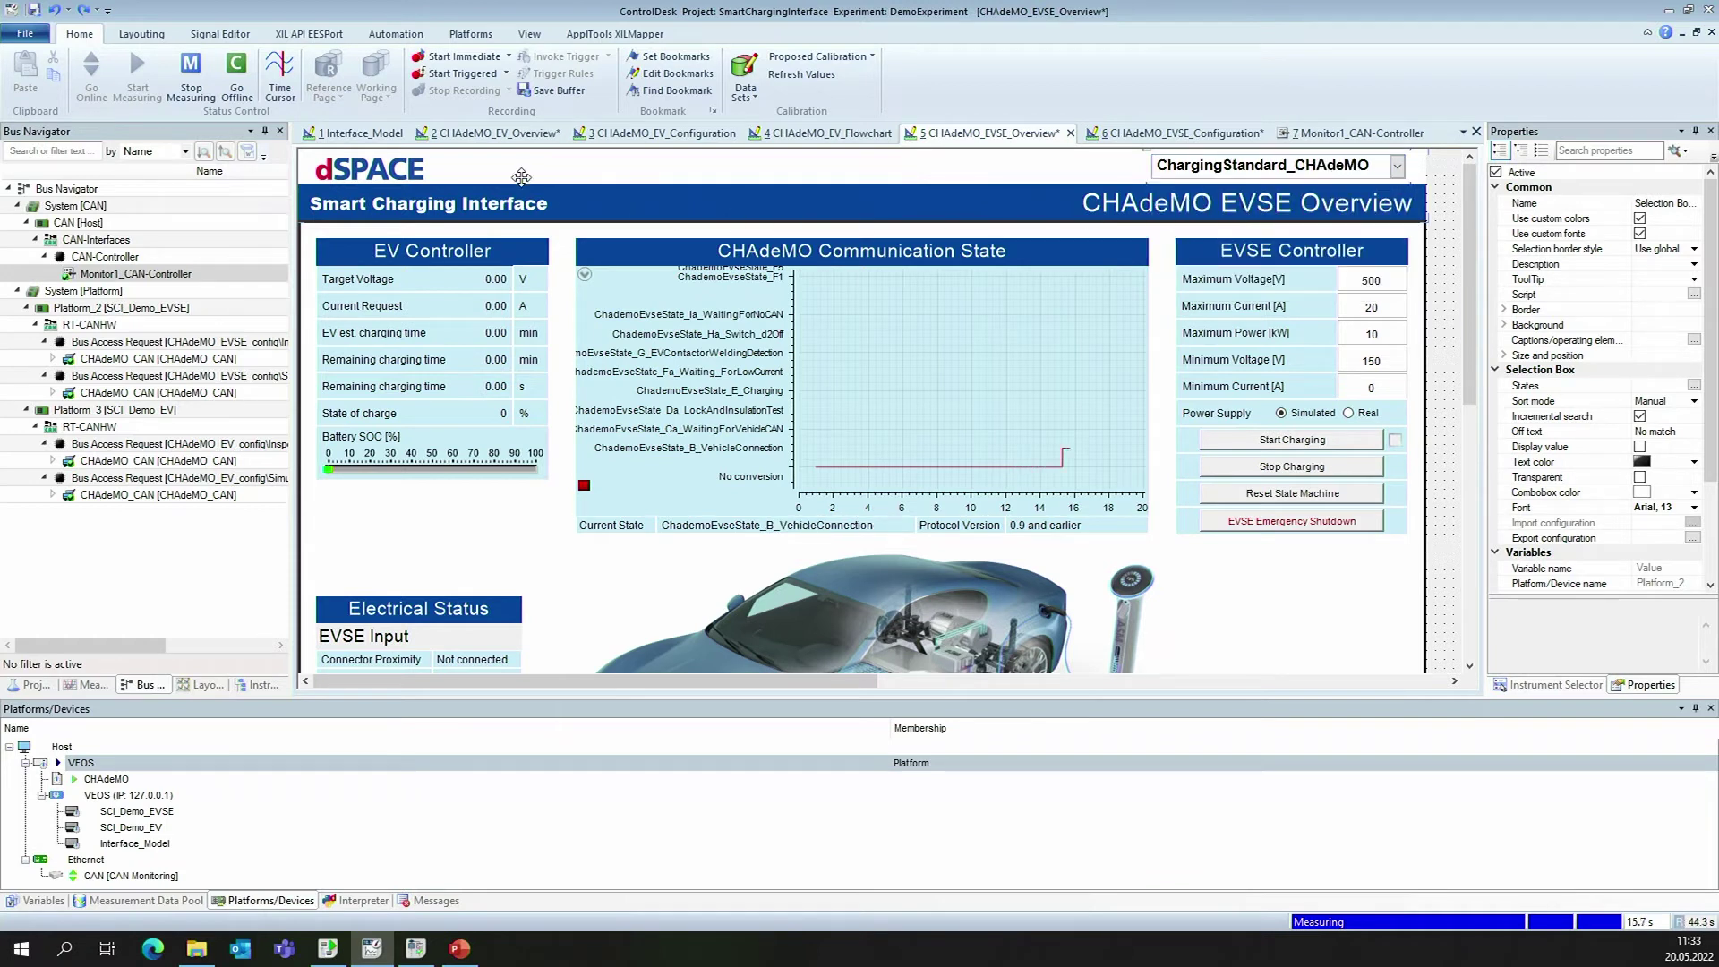
# Set the EV overview's charging standard to ChargingStandard_CHAdeMO as well, then show the Interface_Model page.
pyautogui.click(498, 136)
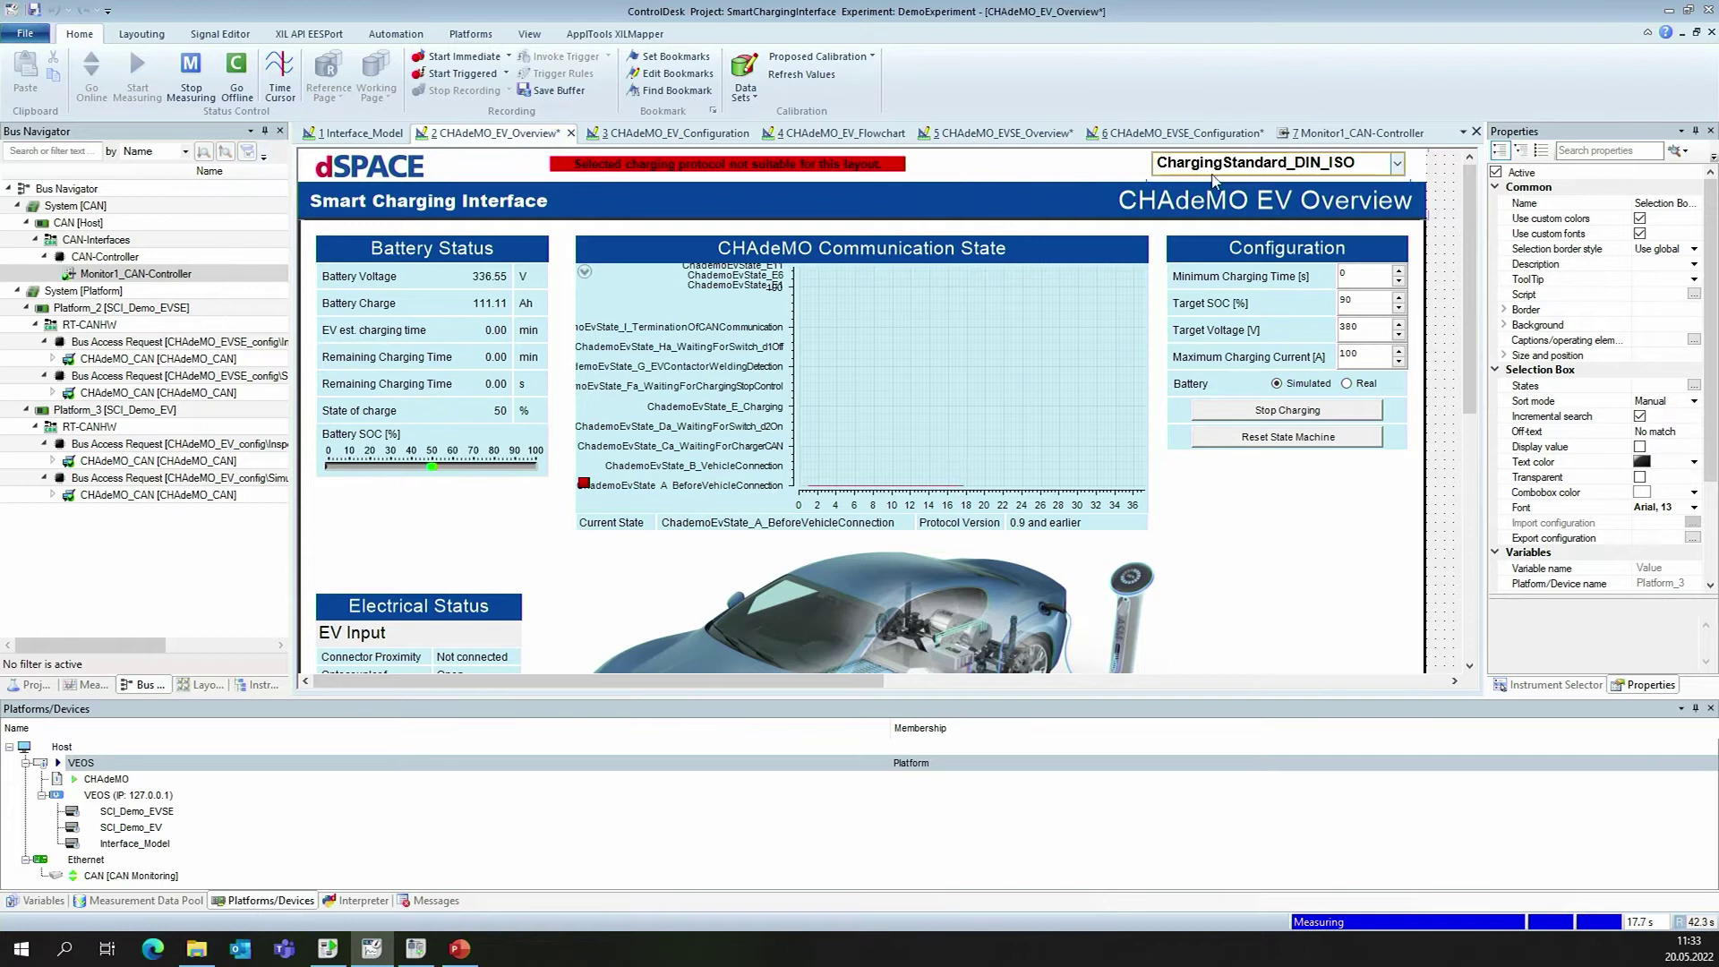
pyautogui.click(1215, 170)
pyautogui.click(1218, 206)
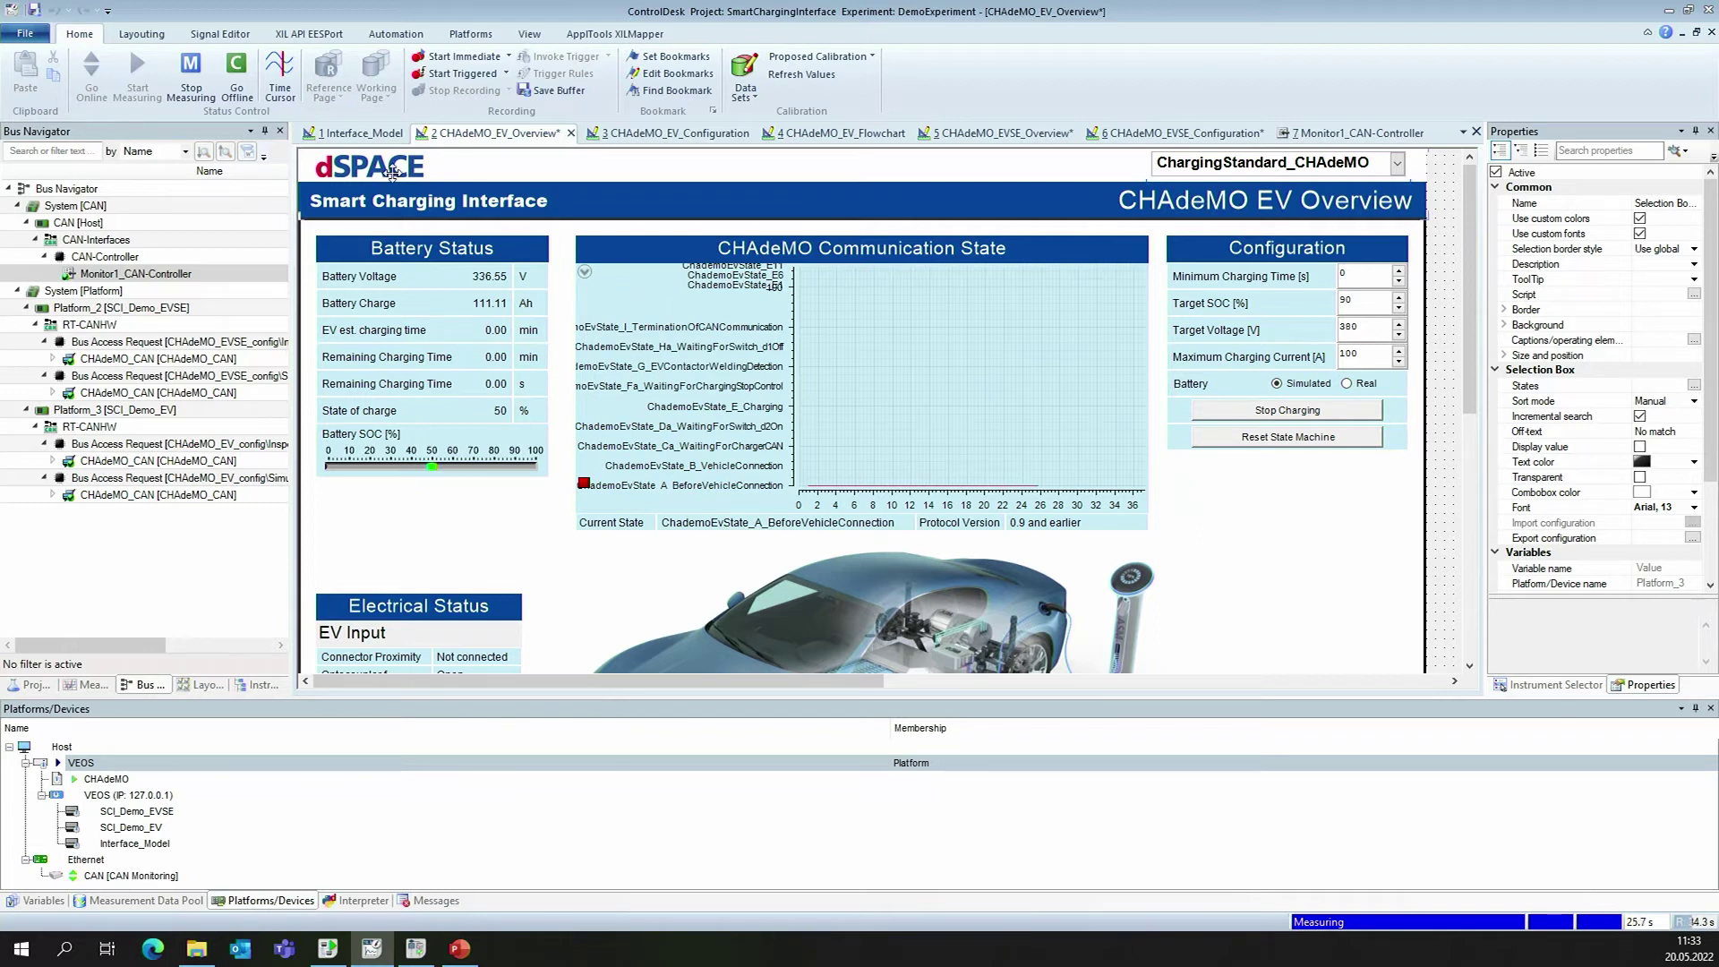
pyautogui.click(364, 136)
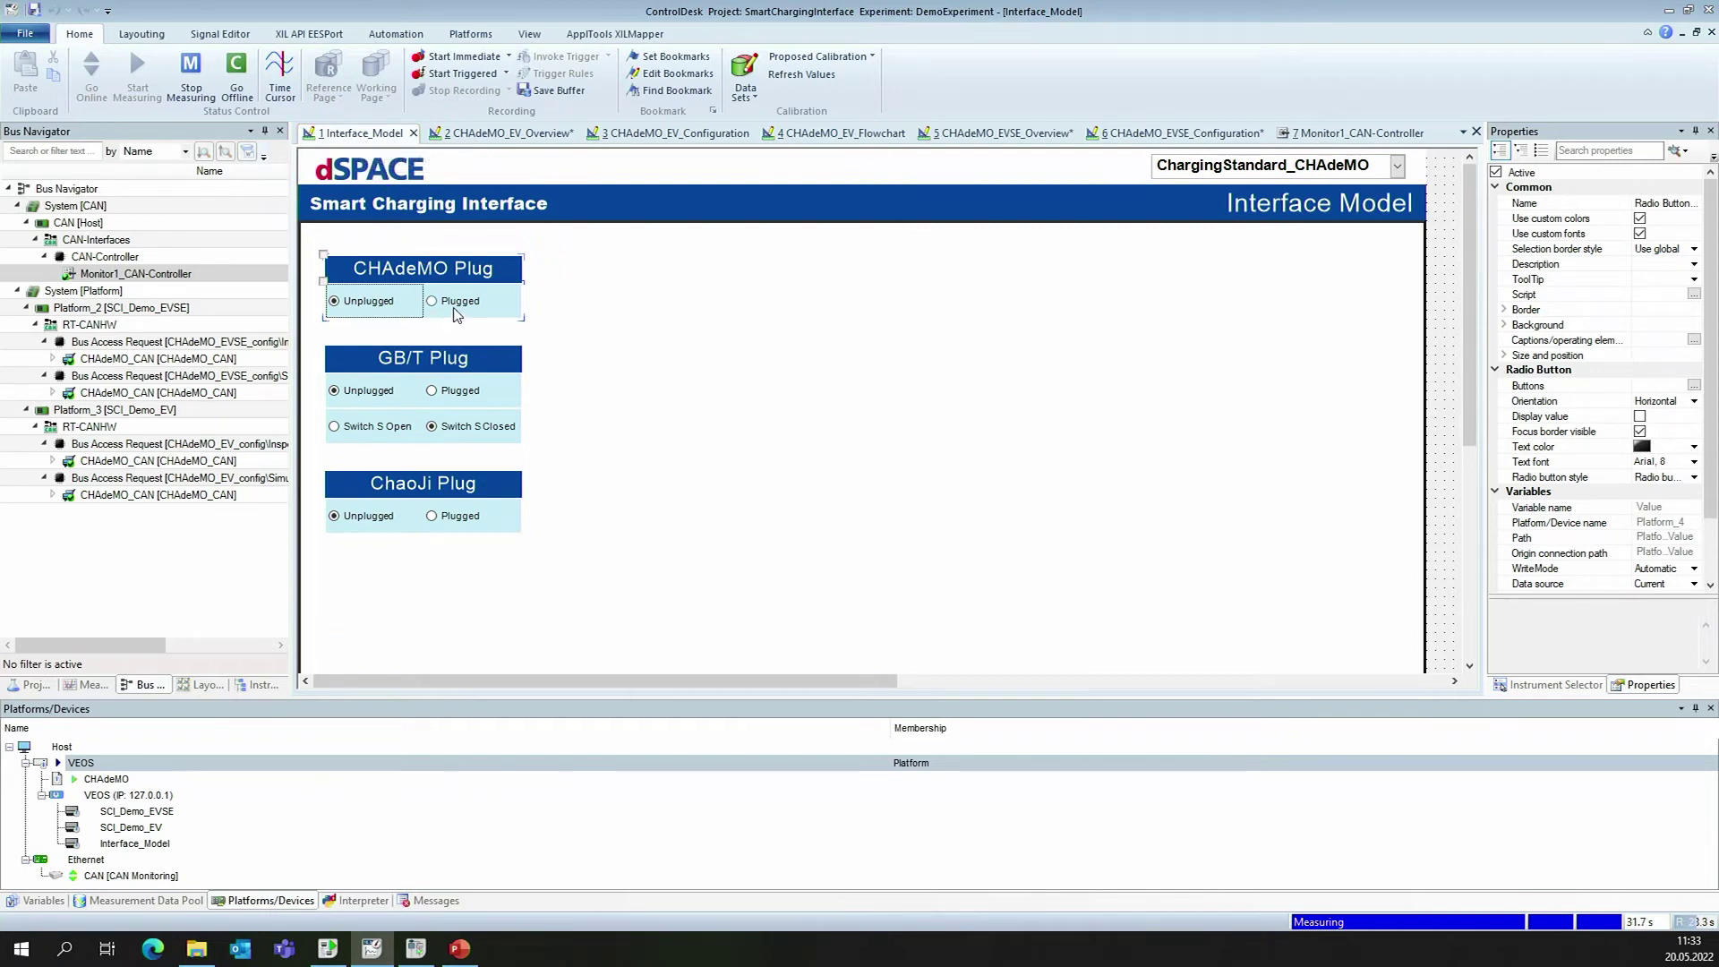
# Set CHAdeMO Plug to Plugged, start charging from the EVSE overview, and confirm the EV reaches E_Charging.
pyautogui.click(457, 309)
pyautogui.click(535, 141)
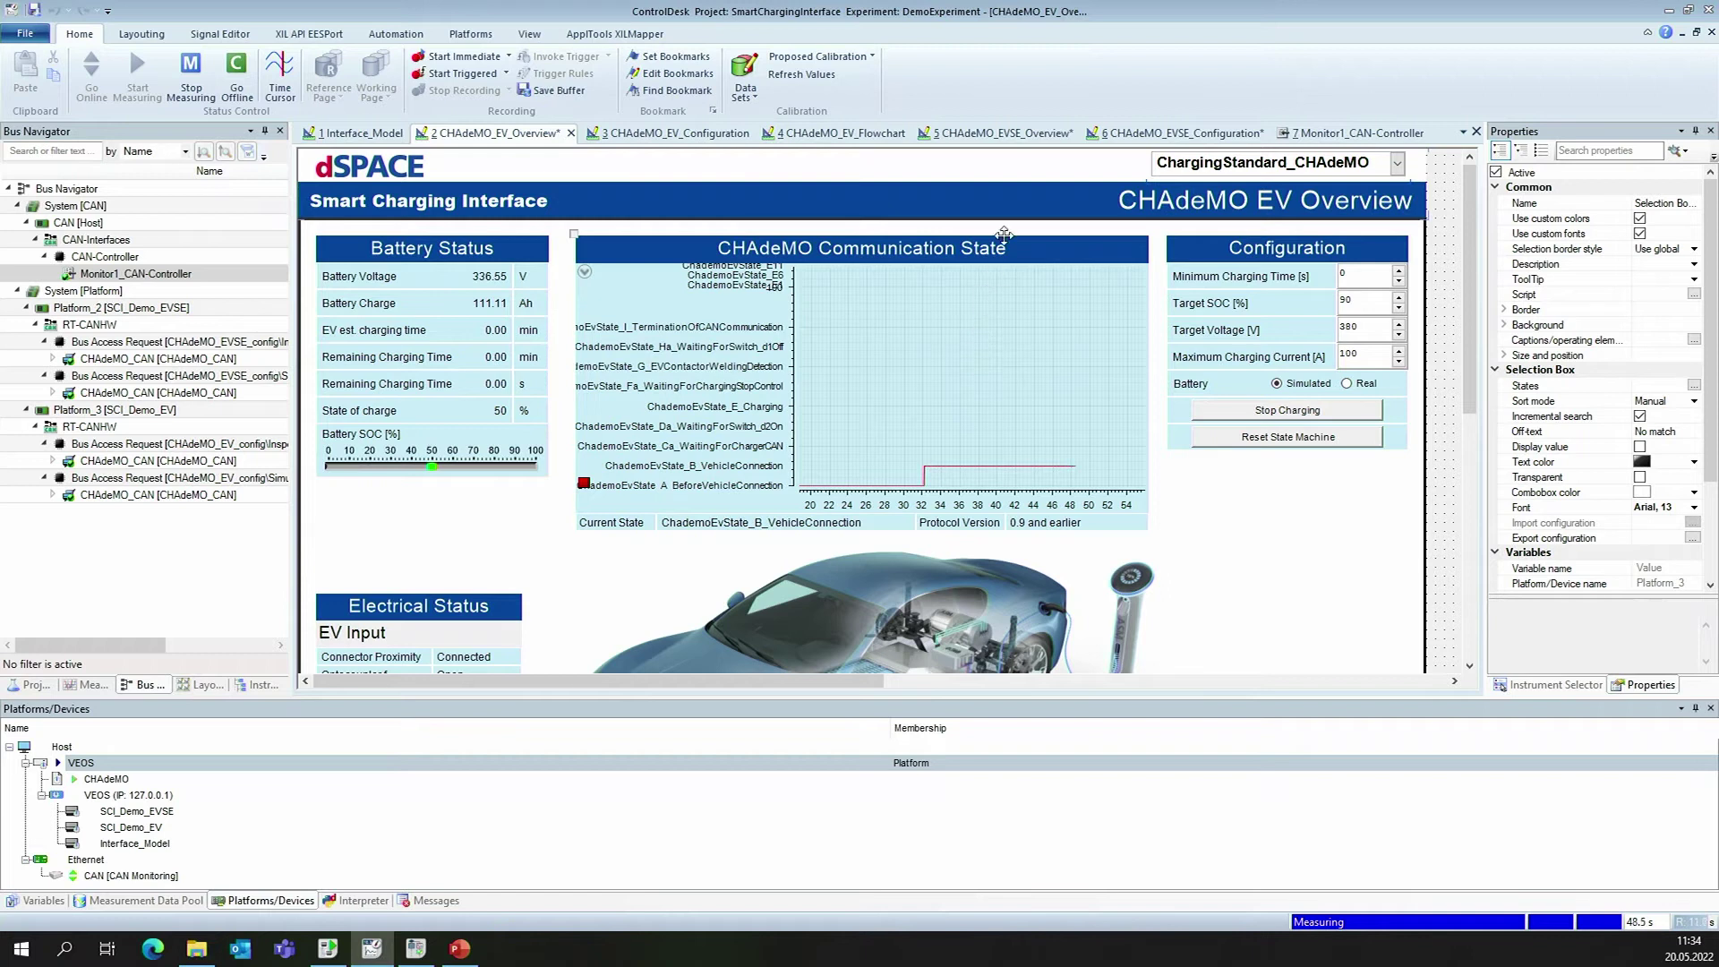
pyautogui.click(1008, 139)
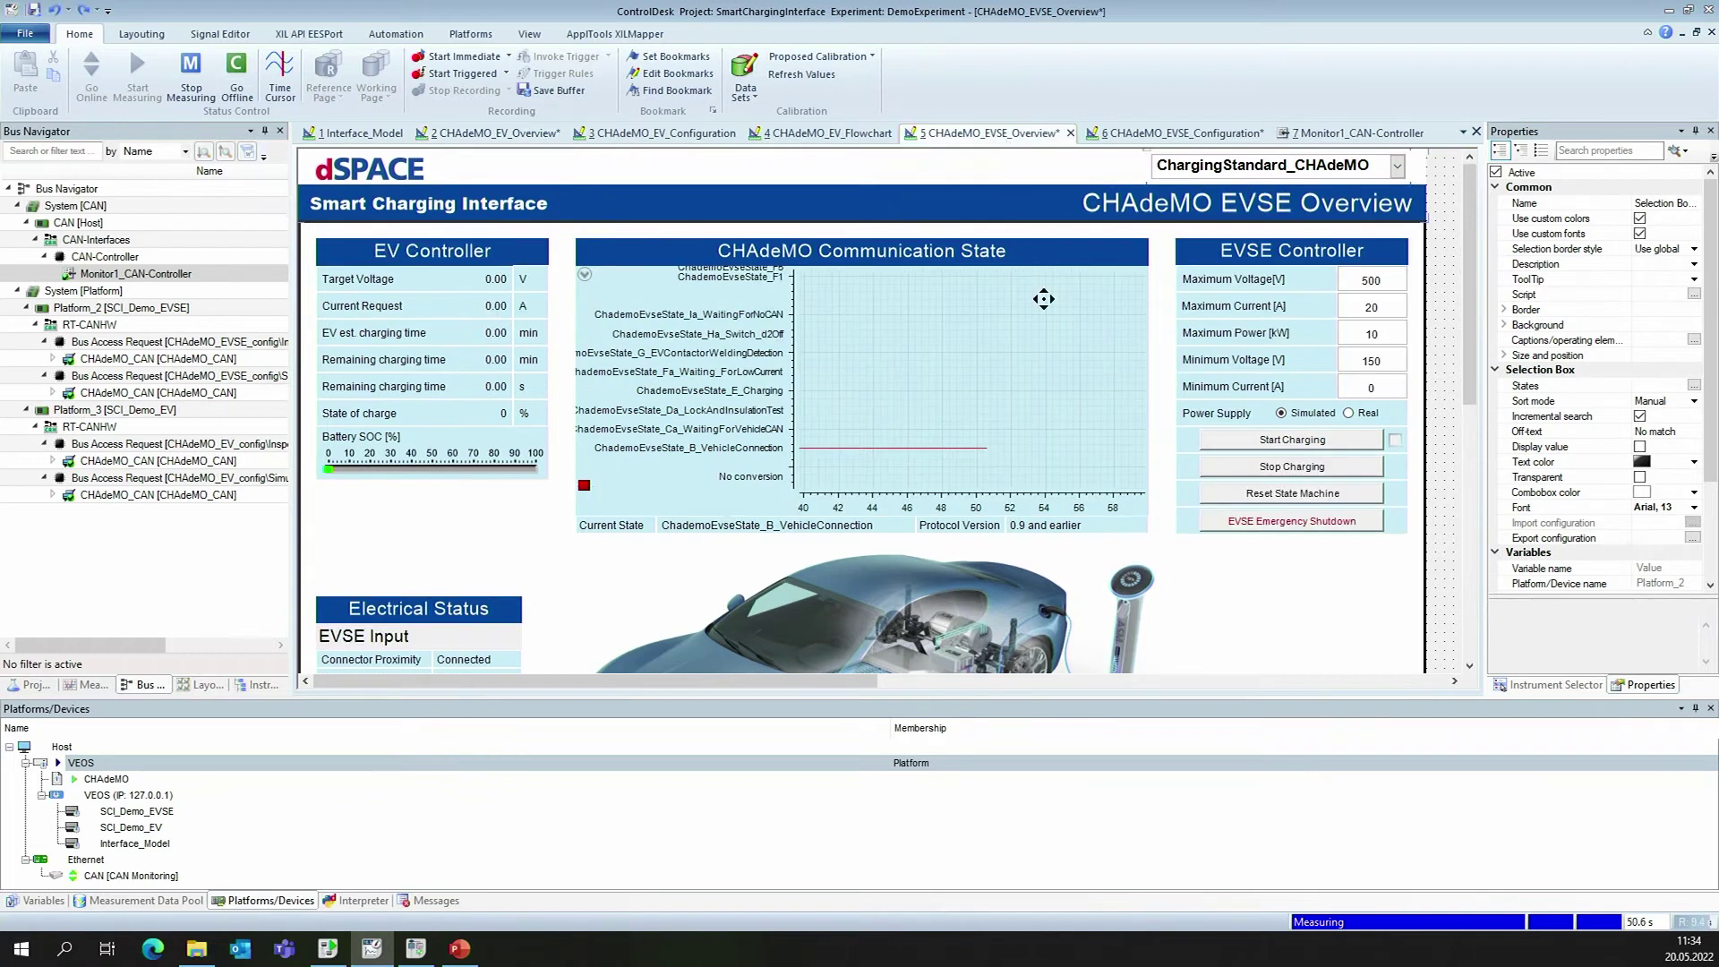
pyautogui.click(1222, 442)
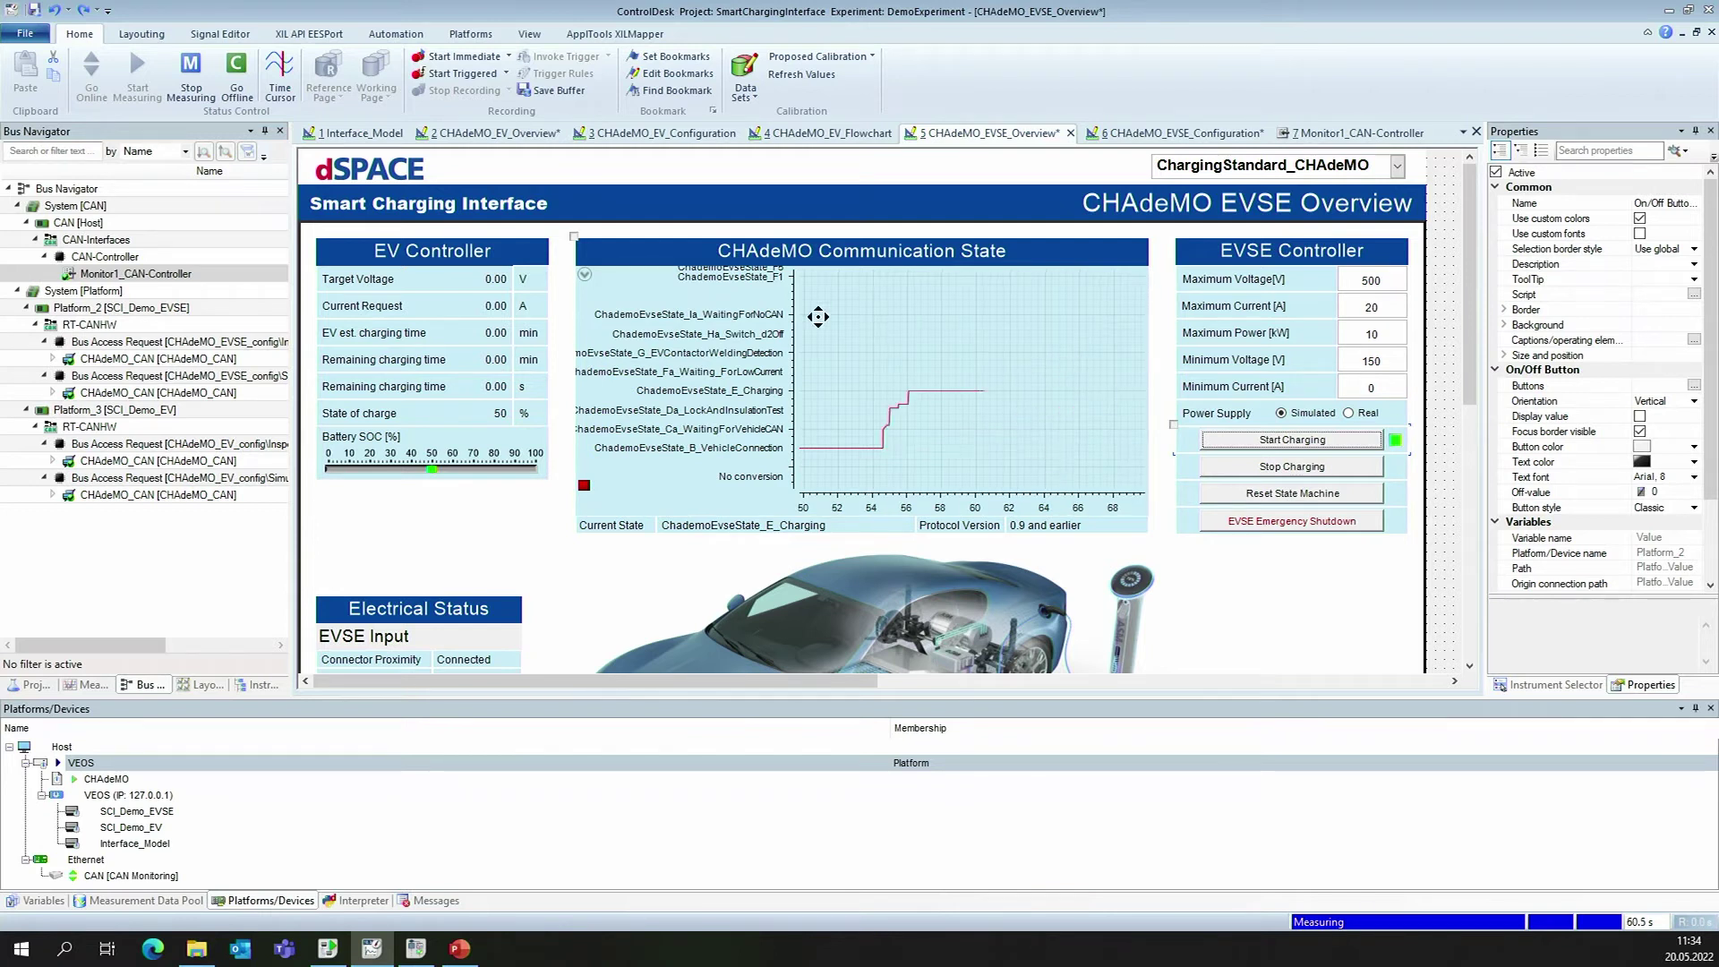
pyautogui.click(488, 133)
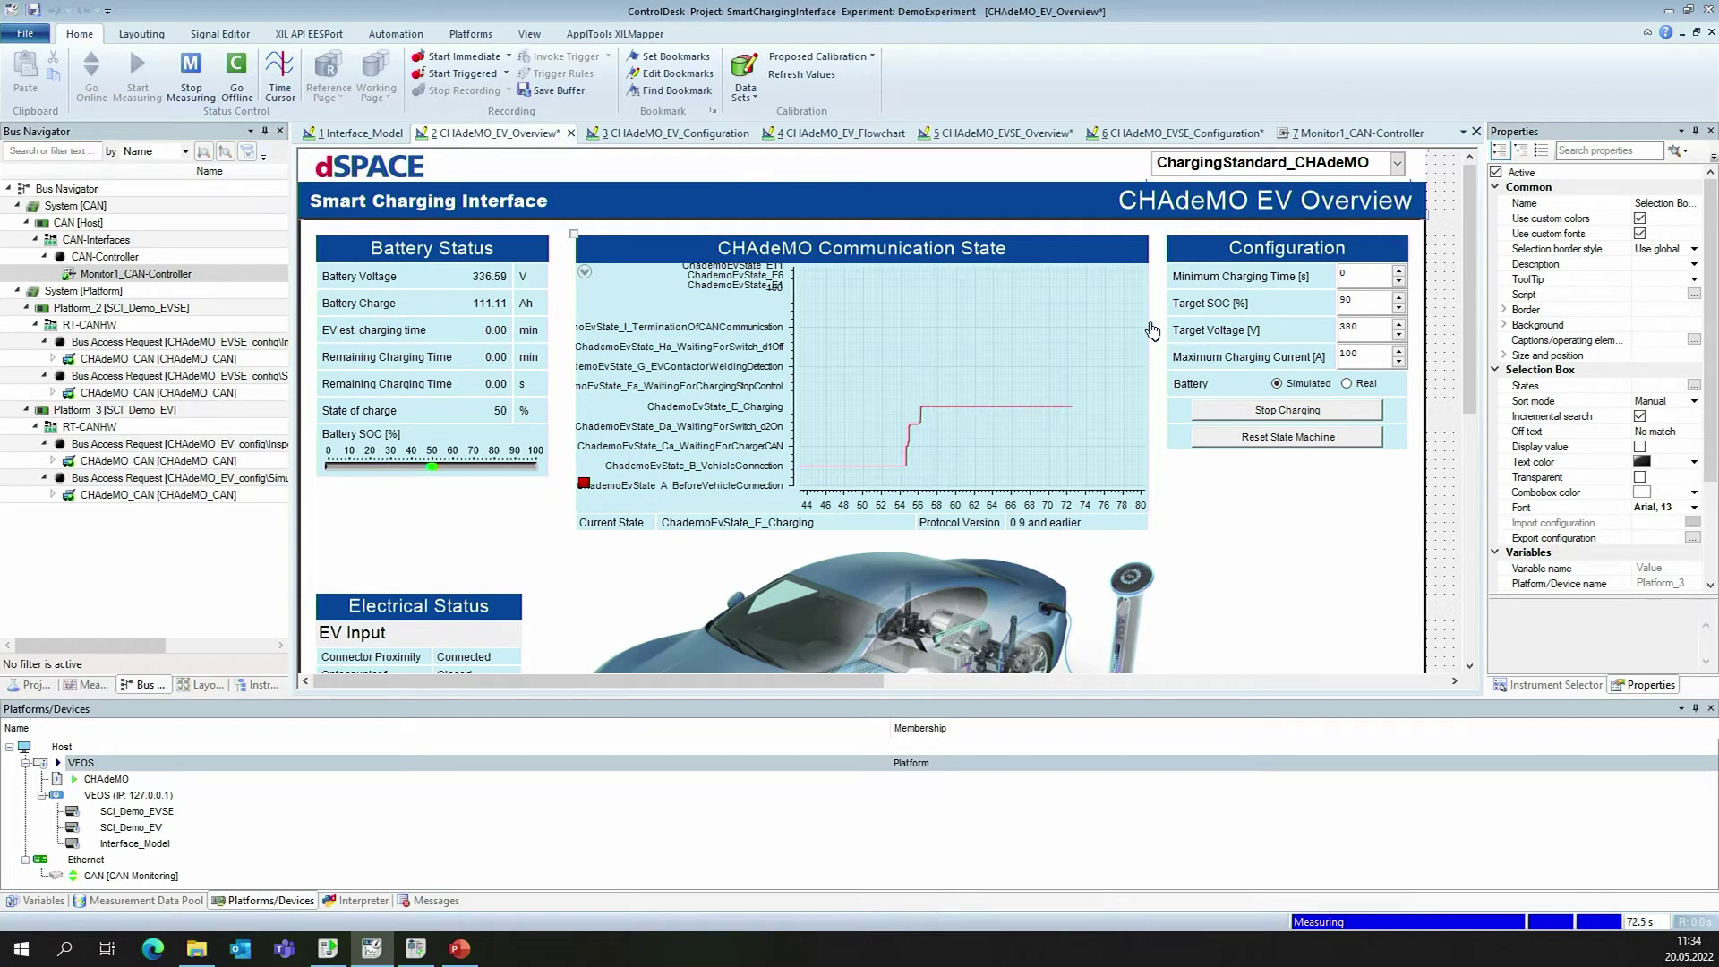
# Show the Monitor1_CAN-Controller layout listing live CHAdeMO CAN frames such as 0x100, 0x101 and 0x108.
pyautogui.click(1343, 134)
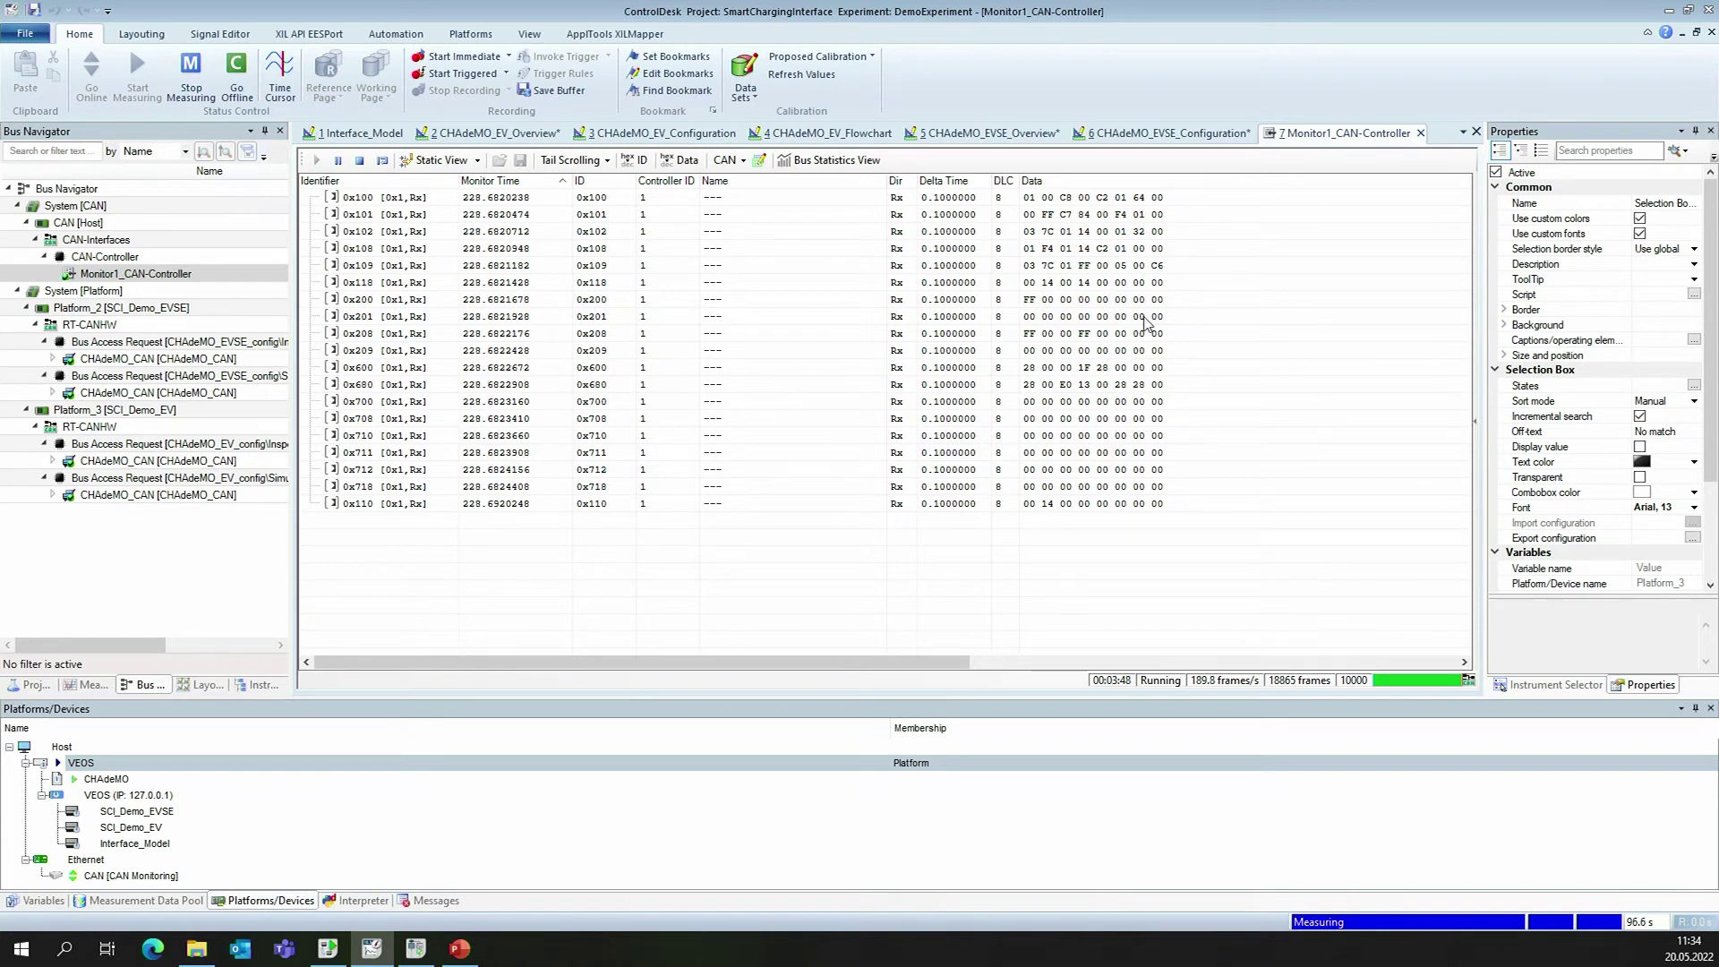
# In EVSE Configuration, activate the Switch d1 override at Open (0), then return to the EV overview.
pyautogui.click(1137, 133)
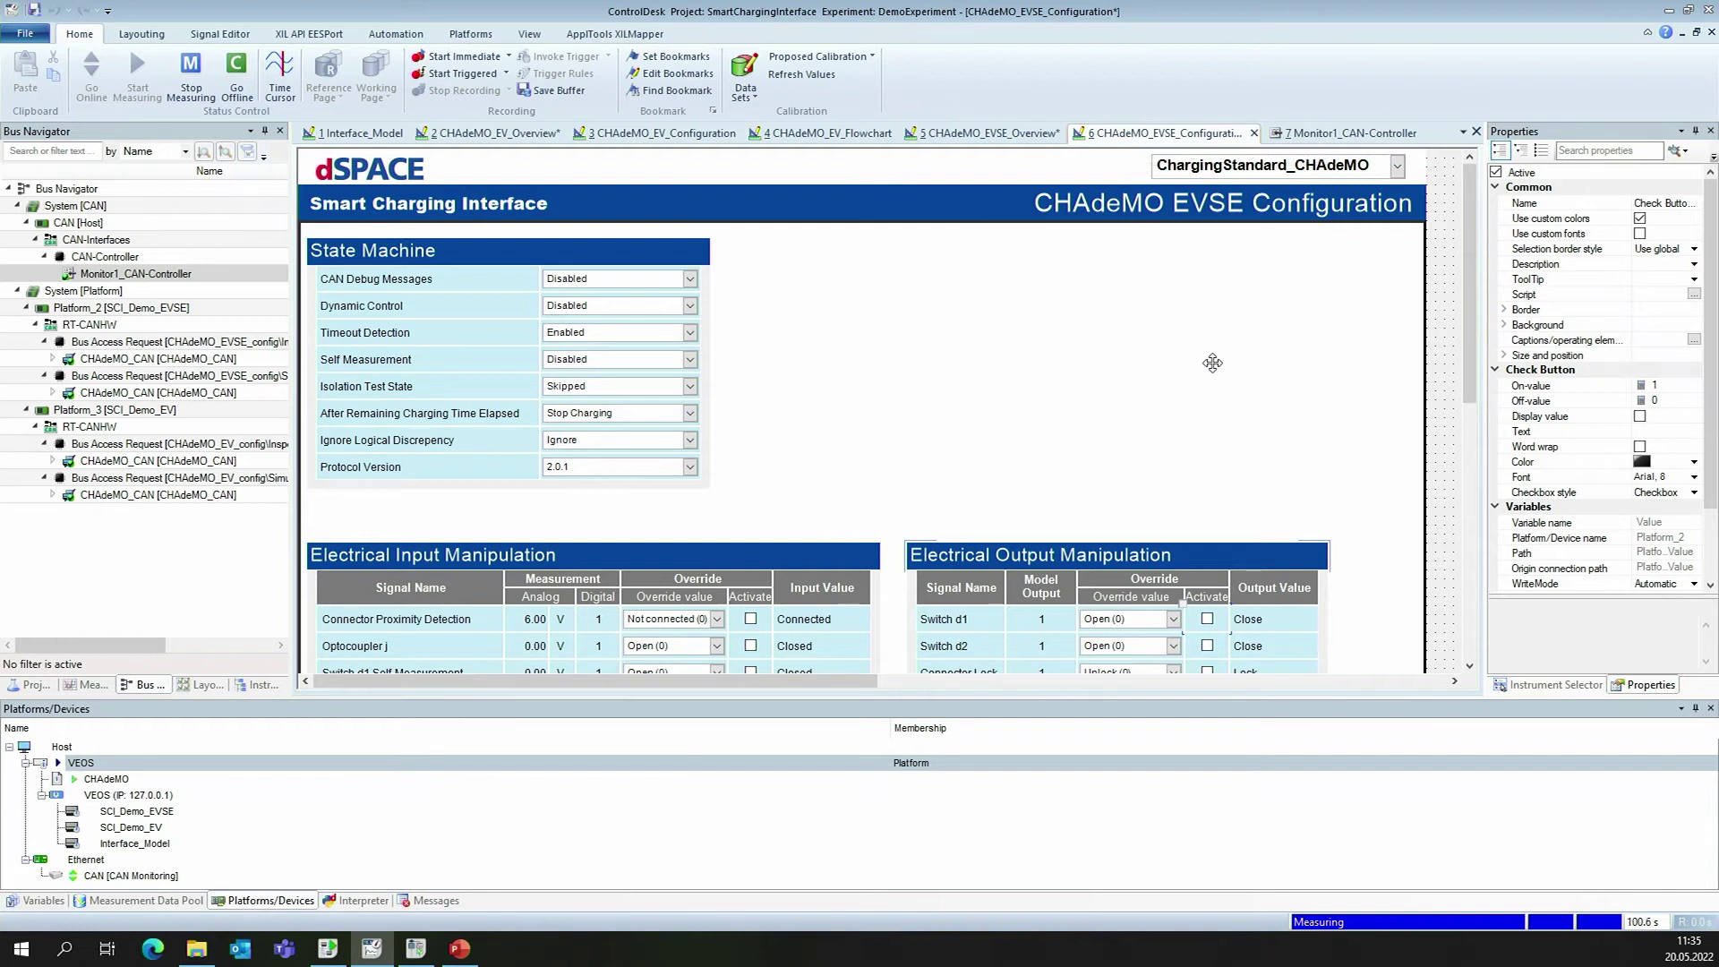
pyautogui.scroll(-1, 1213, 363)
pyautogui.scroll(-1, 1212, 363)
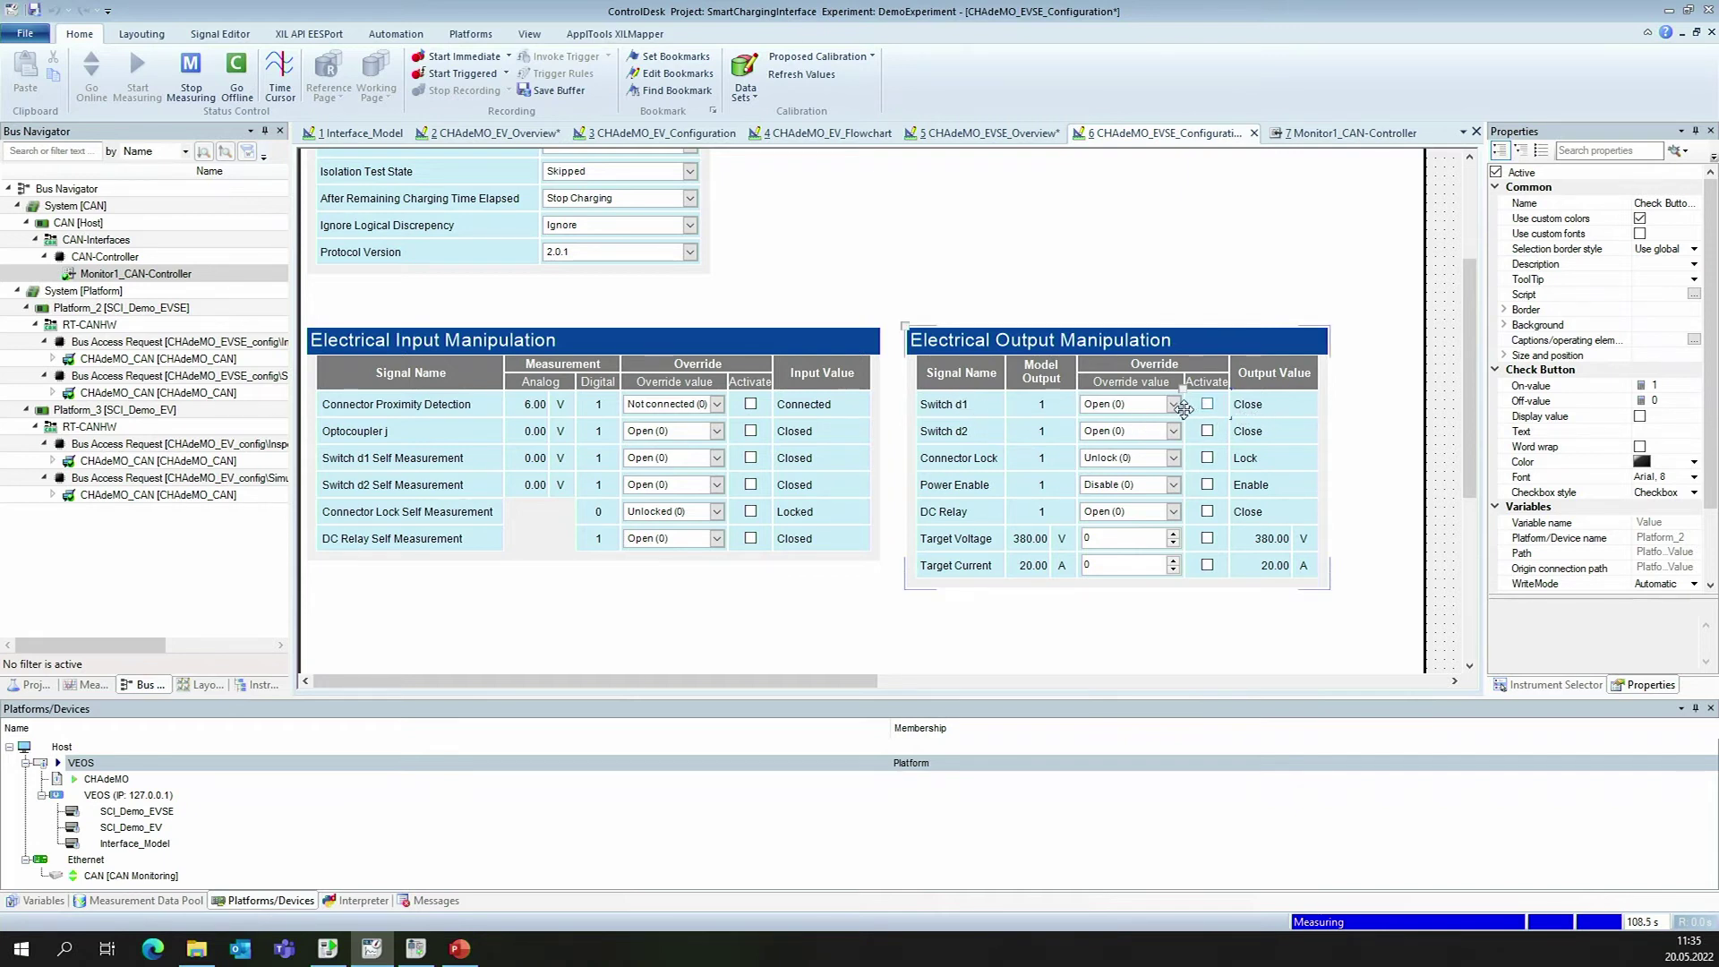
pyautogui.click(1173, 404)
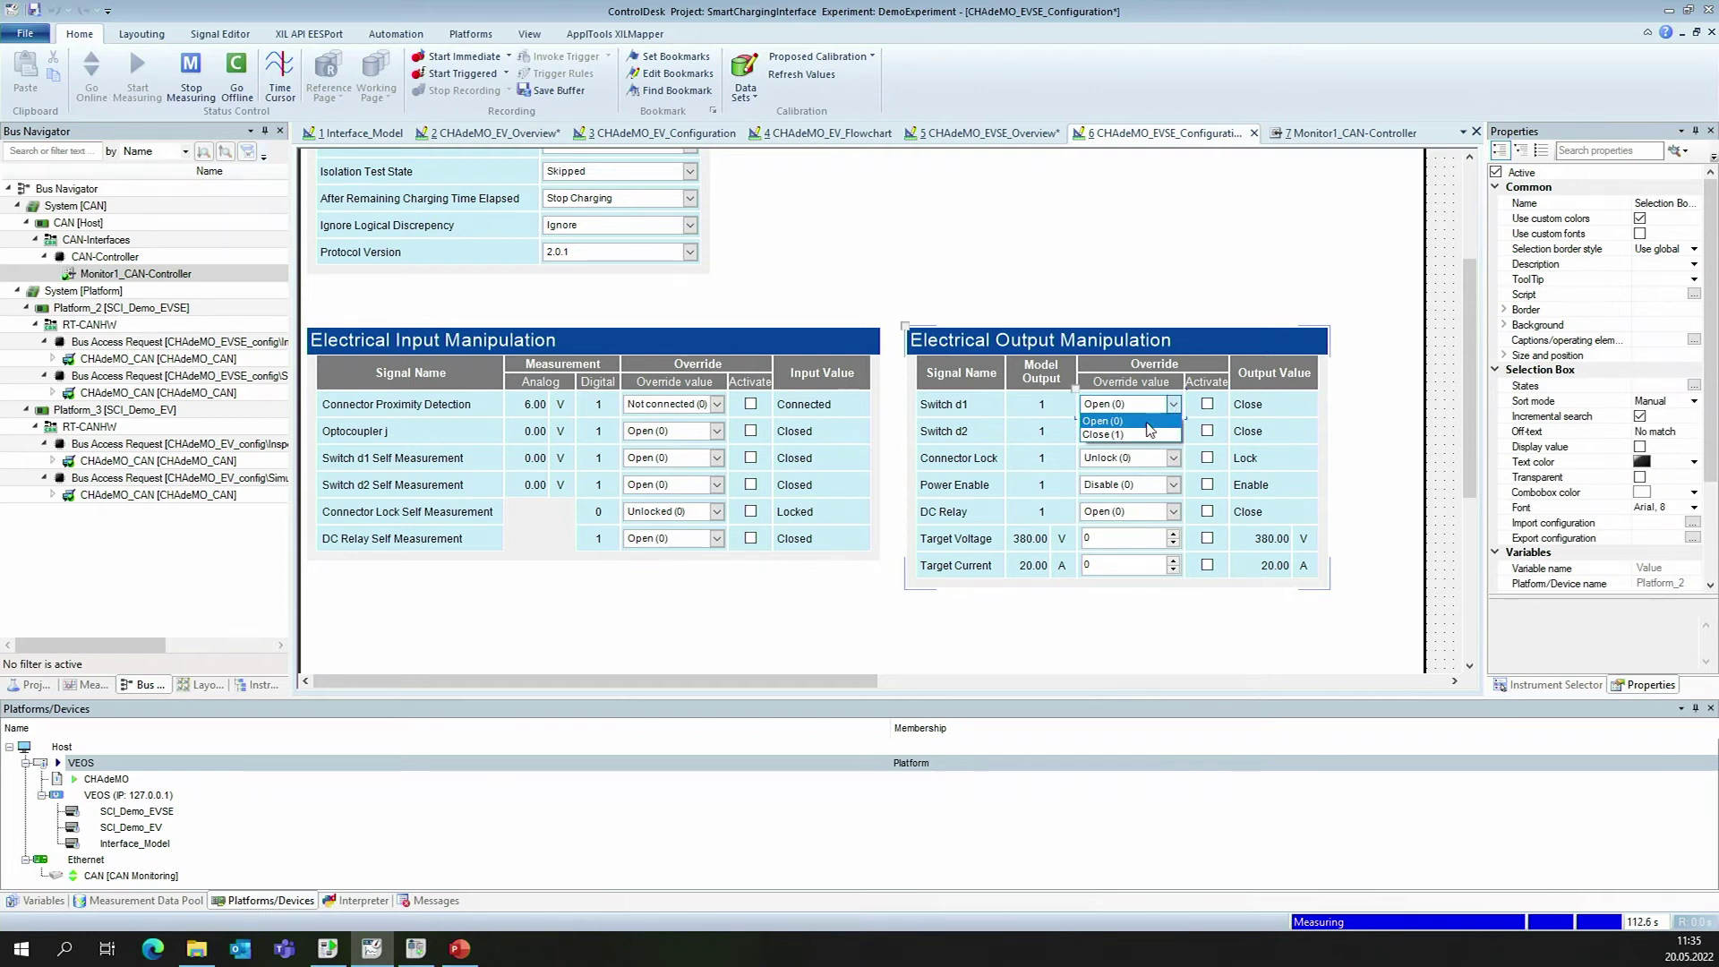
pyautogui.click(1147, 424)
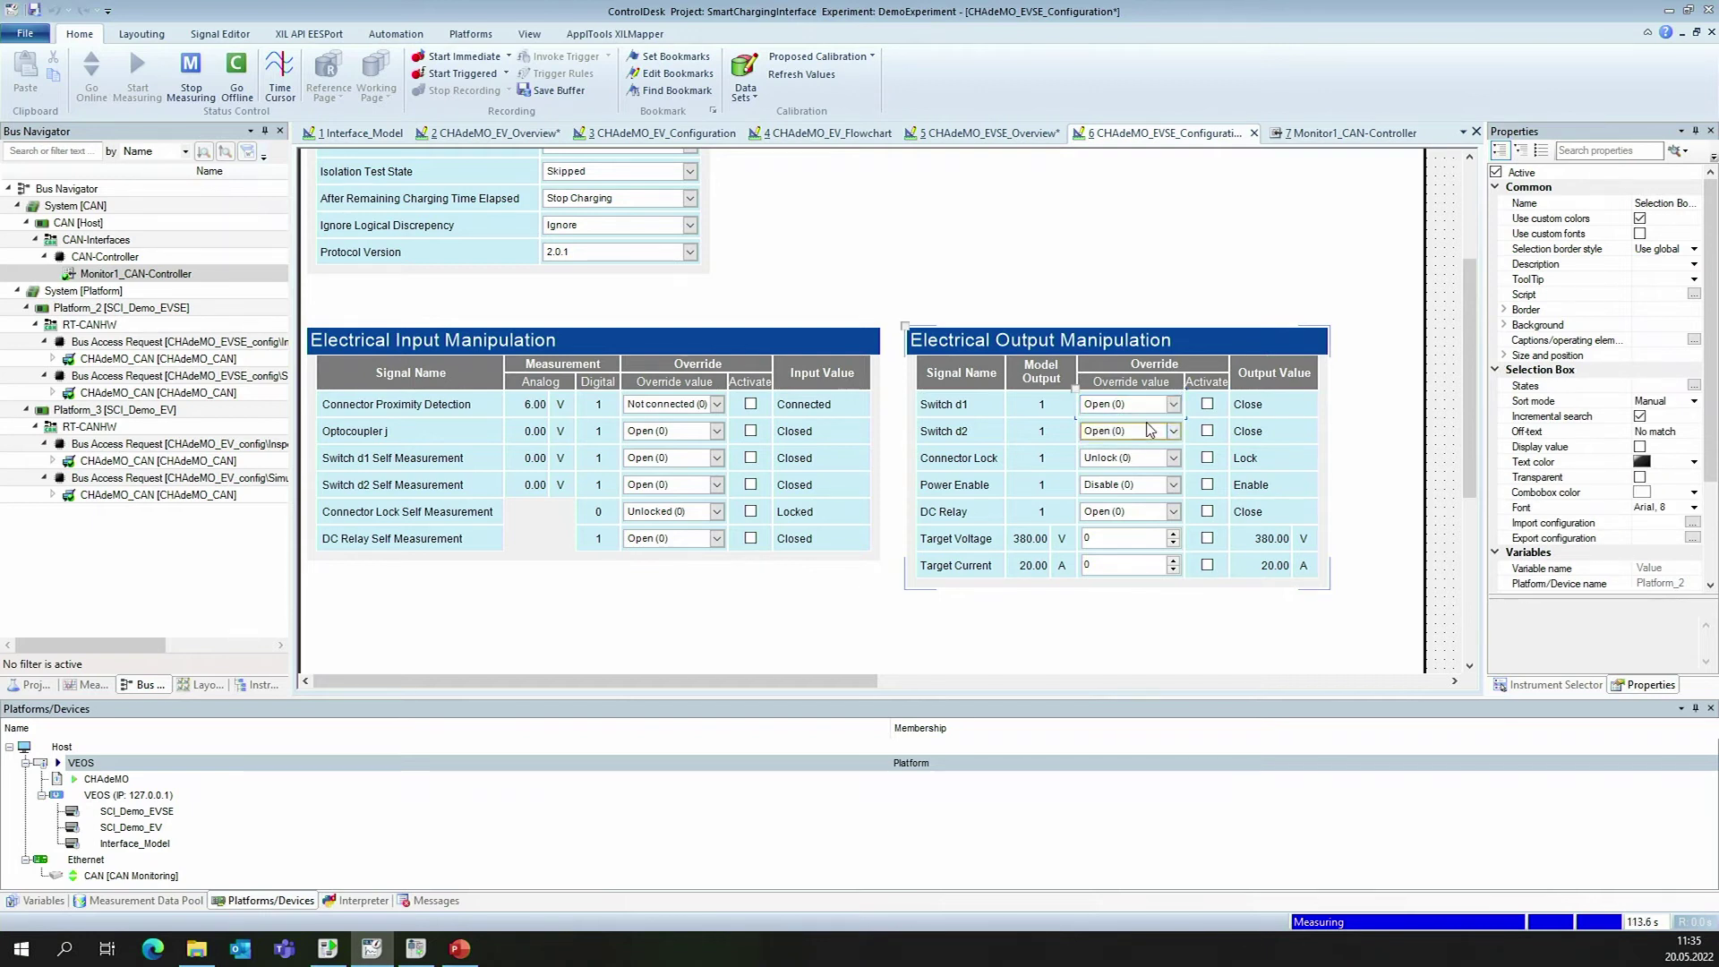
pyautogui.click(1207, 408)
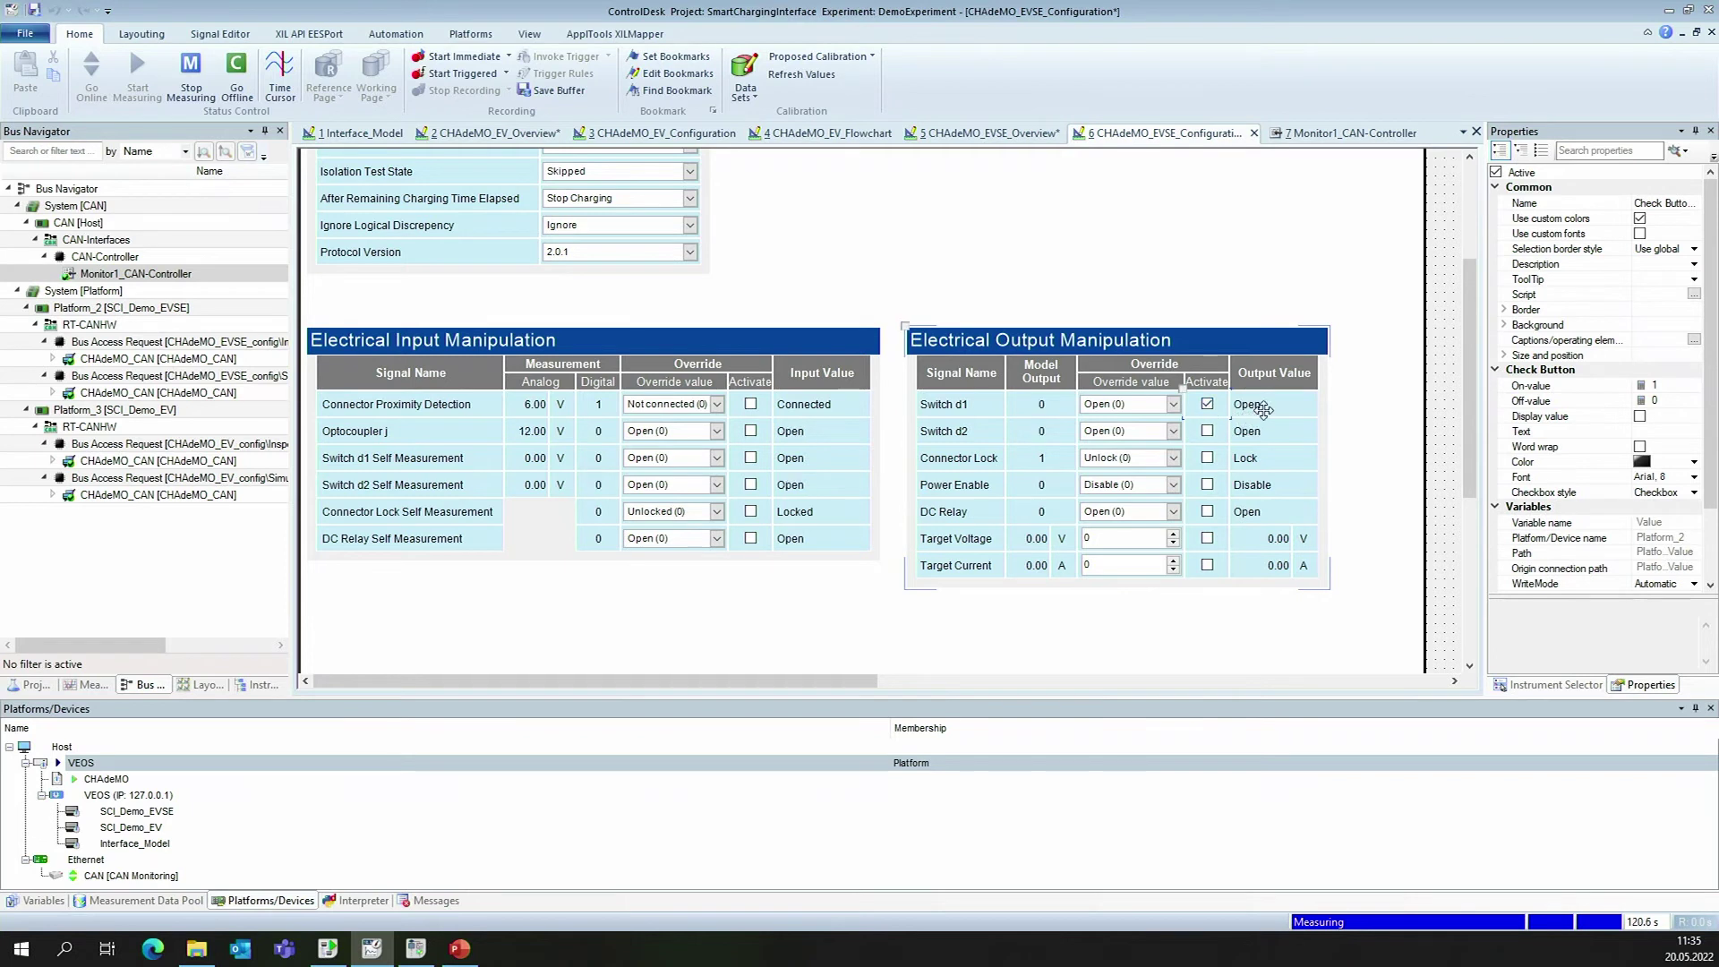
pyautogui.click(494, 137)
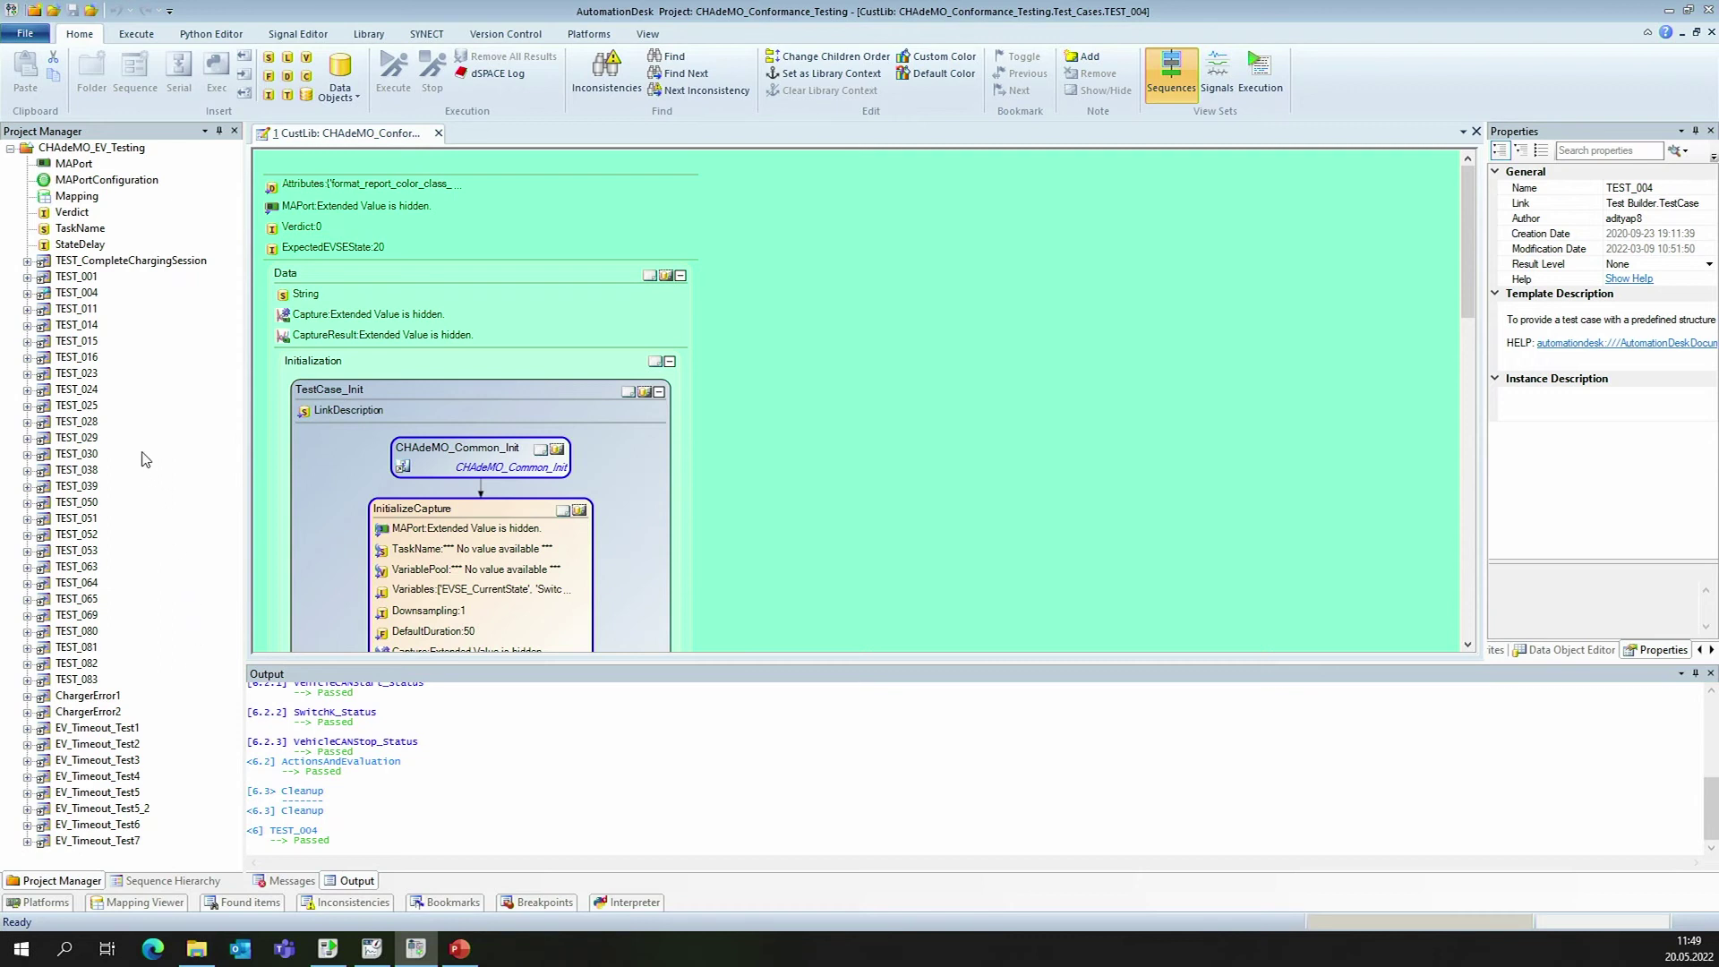
# Select and expand TEST_004, scroll its sequence down to the Cleanup stage, and reselect it.
pyautogui.click(80, 296)
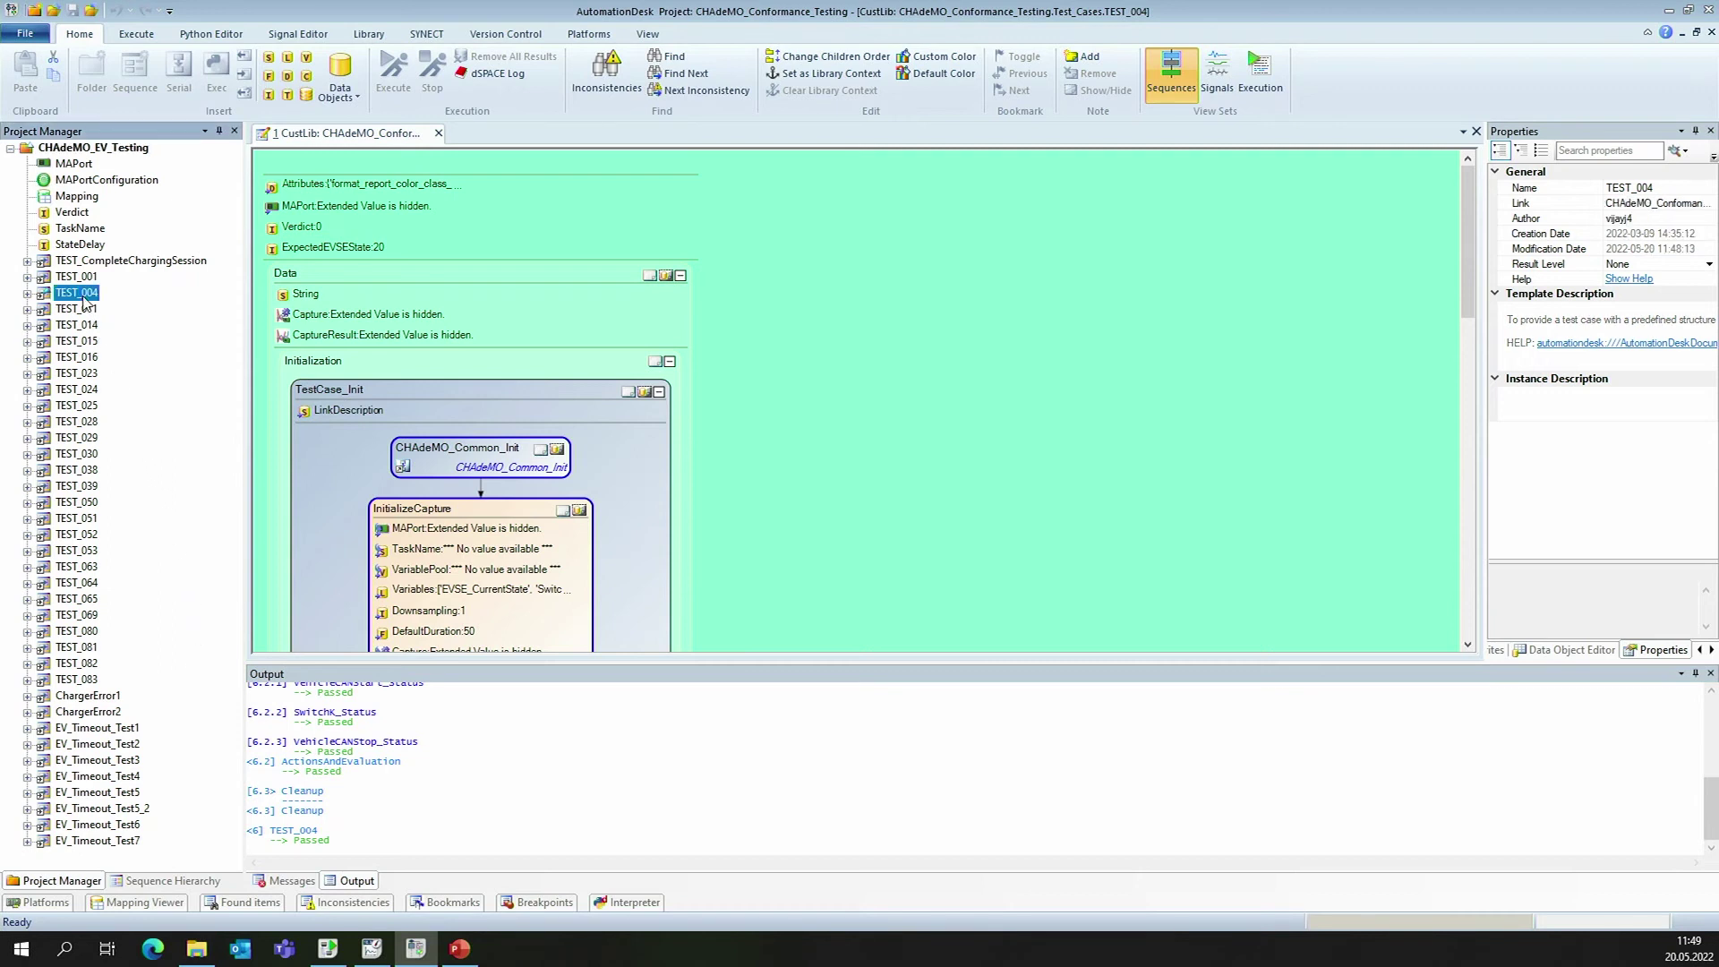
pyautogui.click(27, 295)
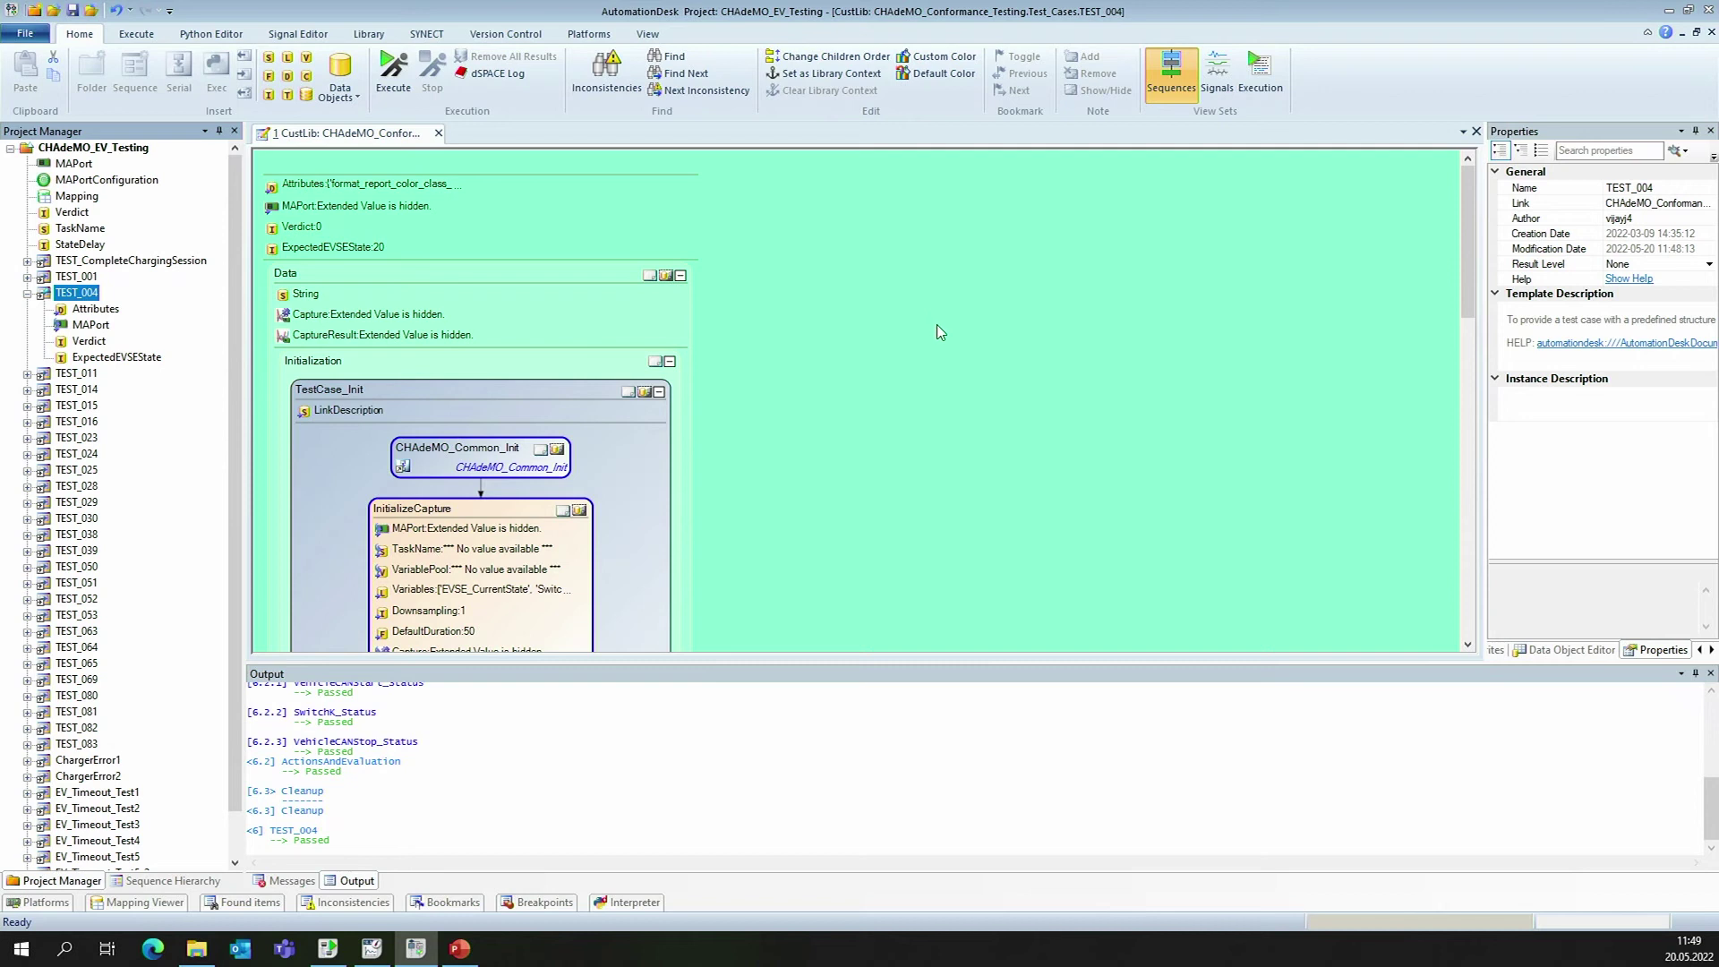
pyautogui.moveTo(1466, 283); pyautogui.dragTo(1467, 607)
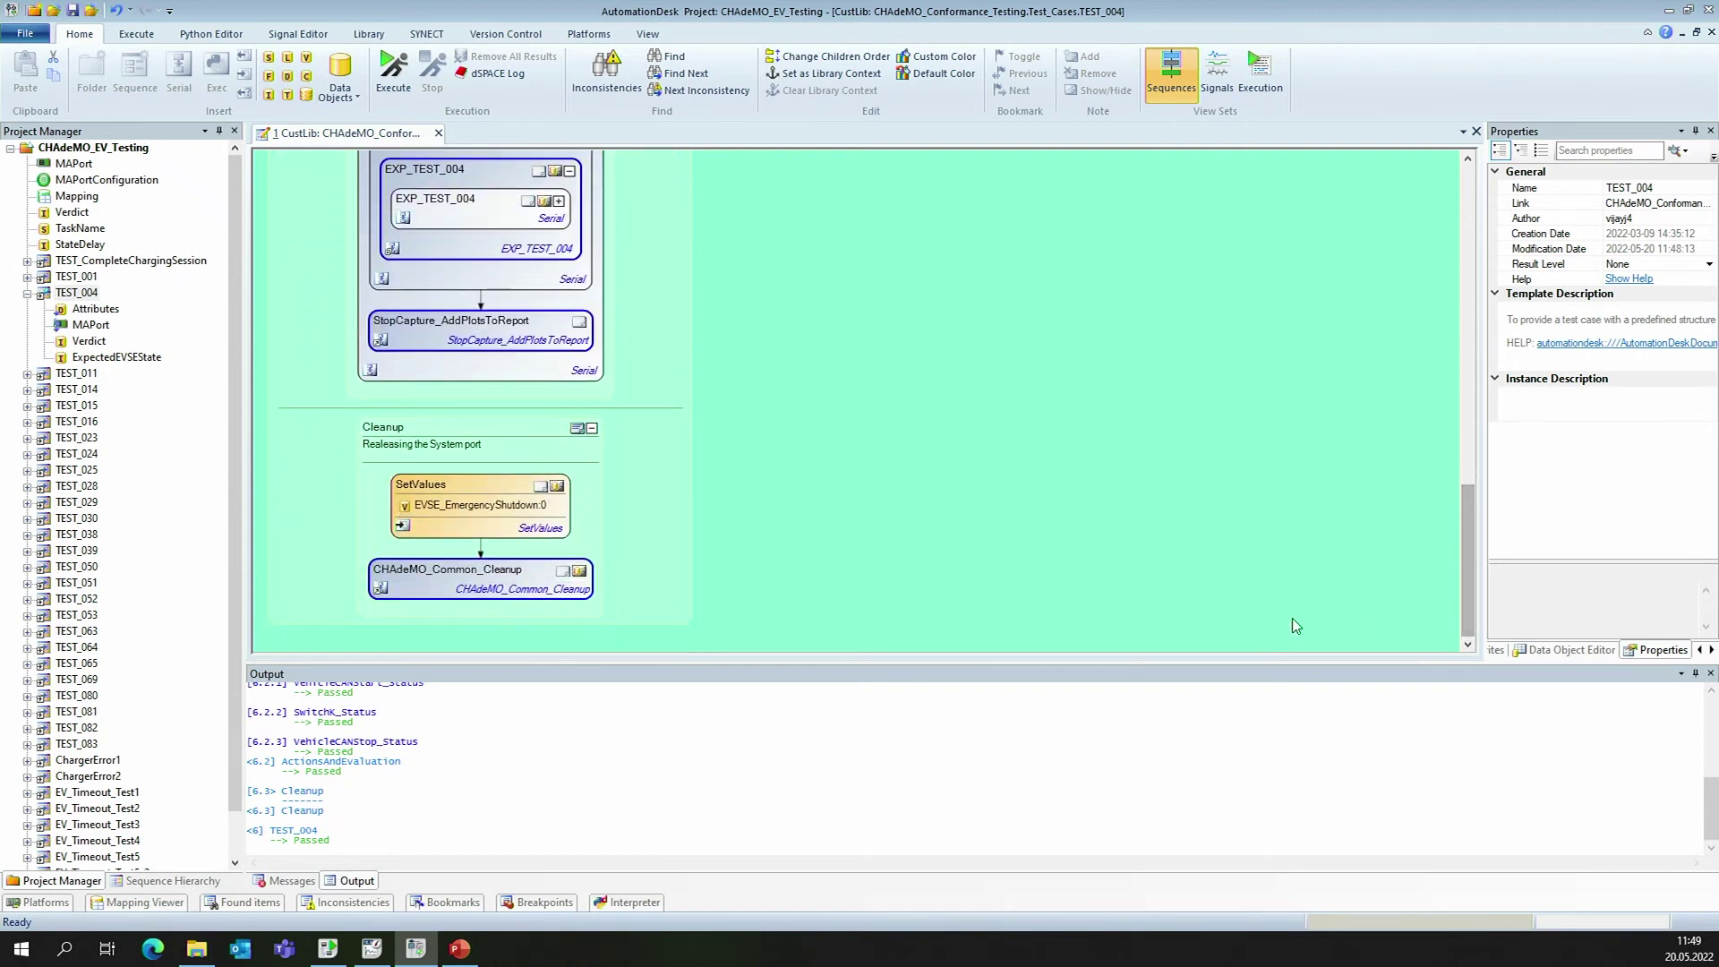
pyautogui.click(76, 297)
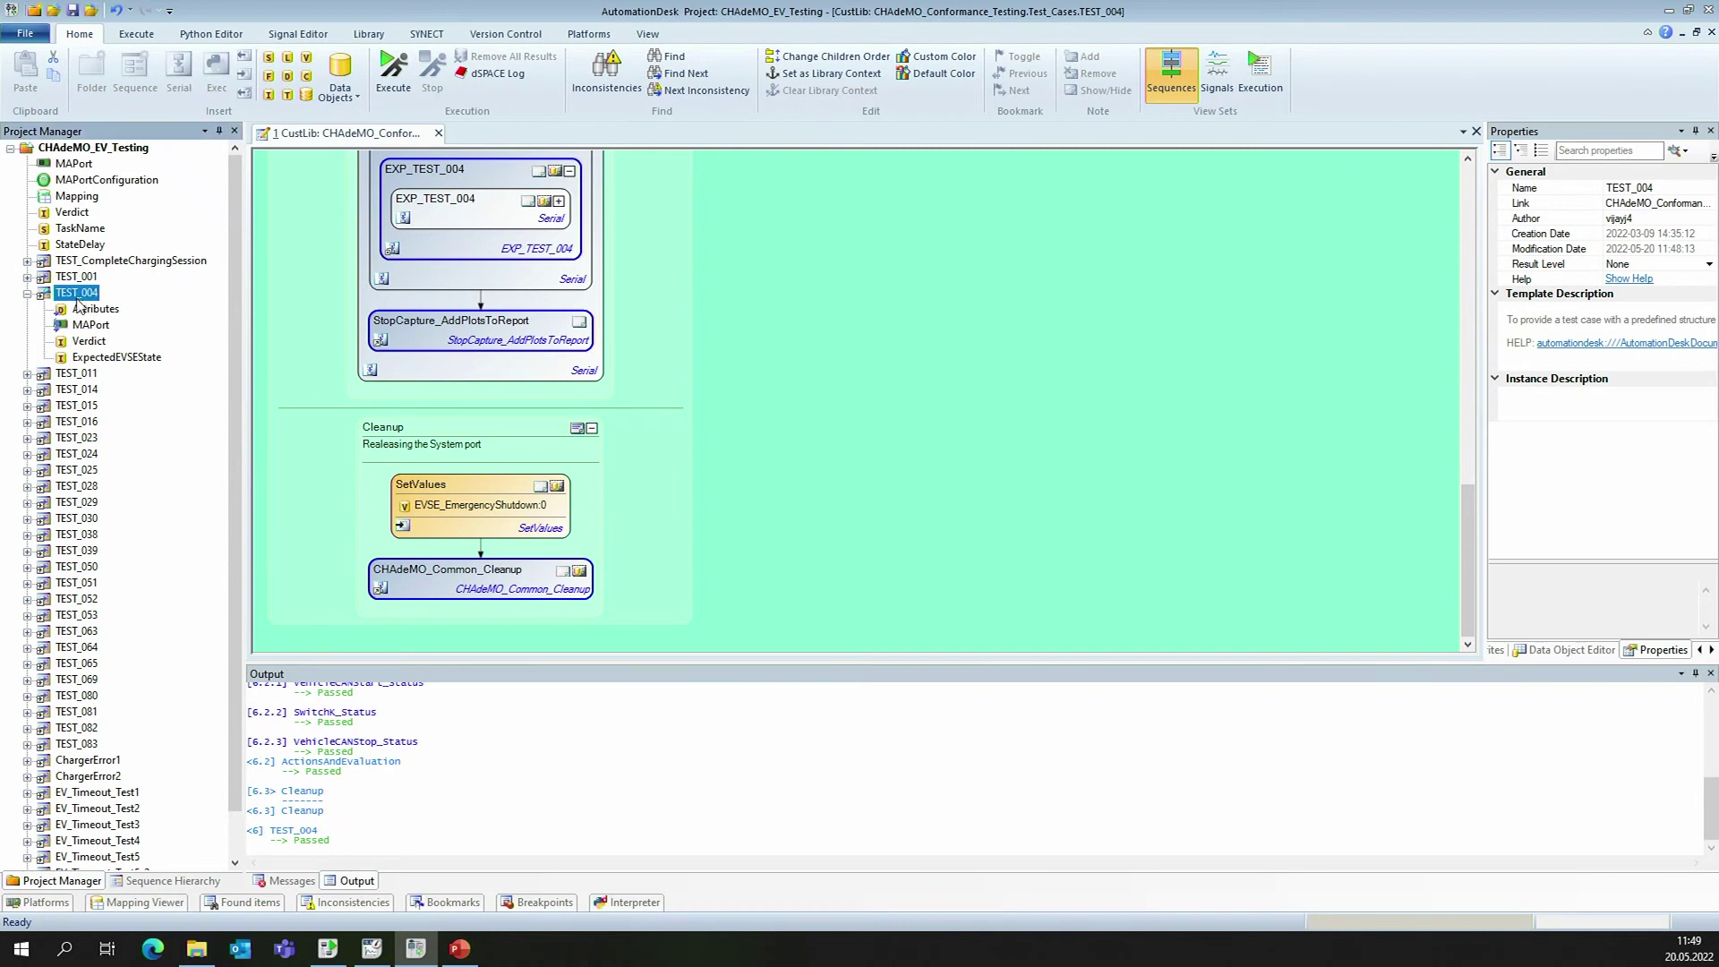
# Execute TEST_004 with report generation and open its report showing 100% Passed.
pyautogui.click(393, 90)
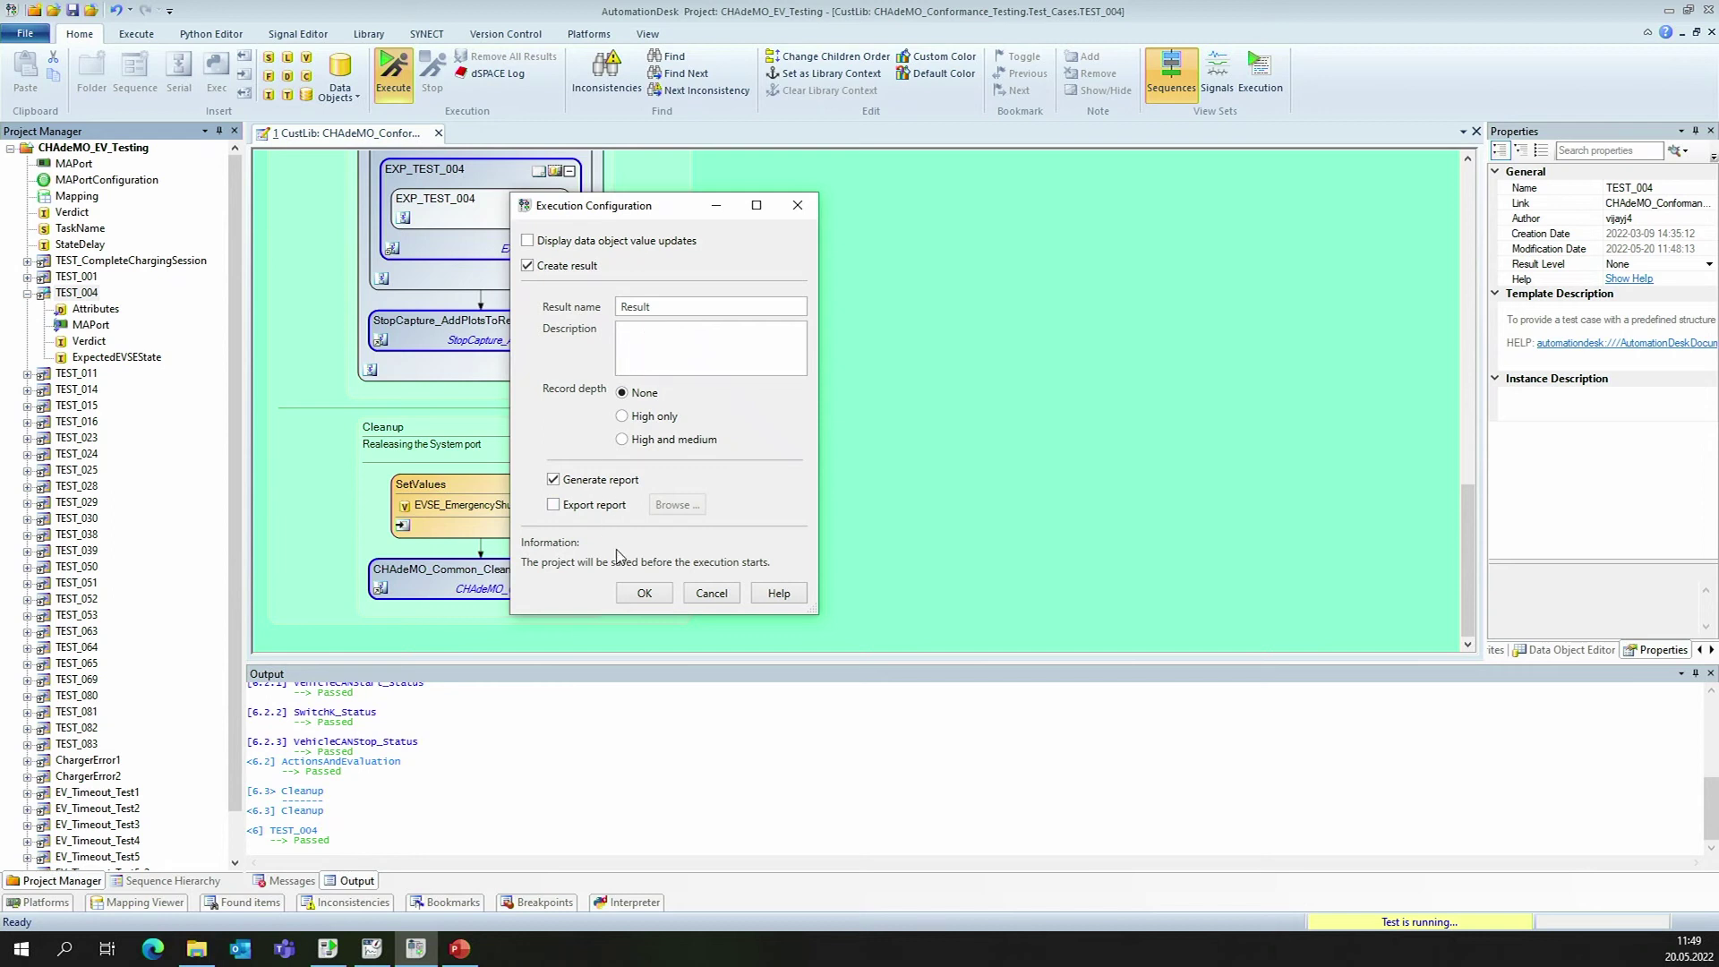
pyautogui.click(639, 596)
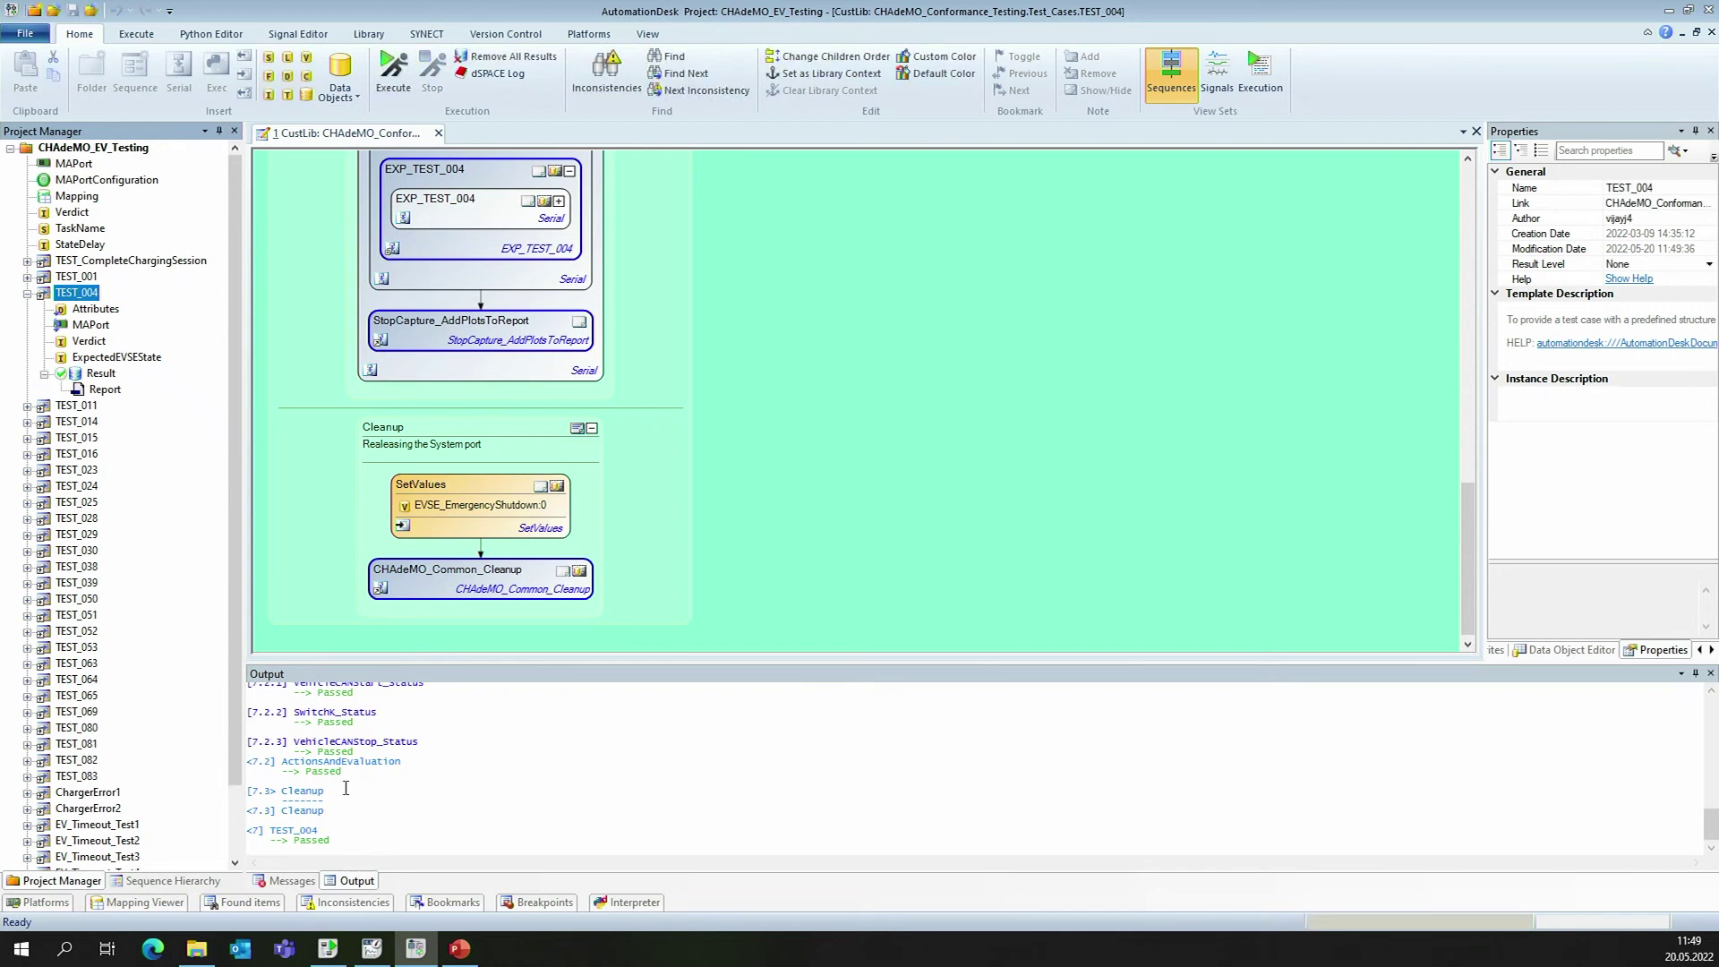
pyautogui.doubleClick(106, 391)
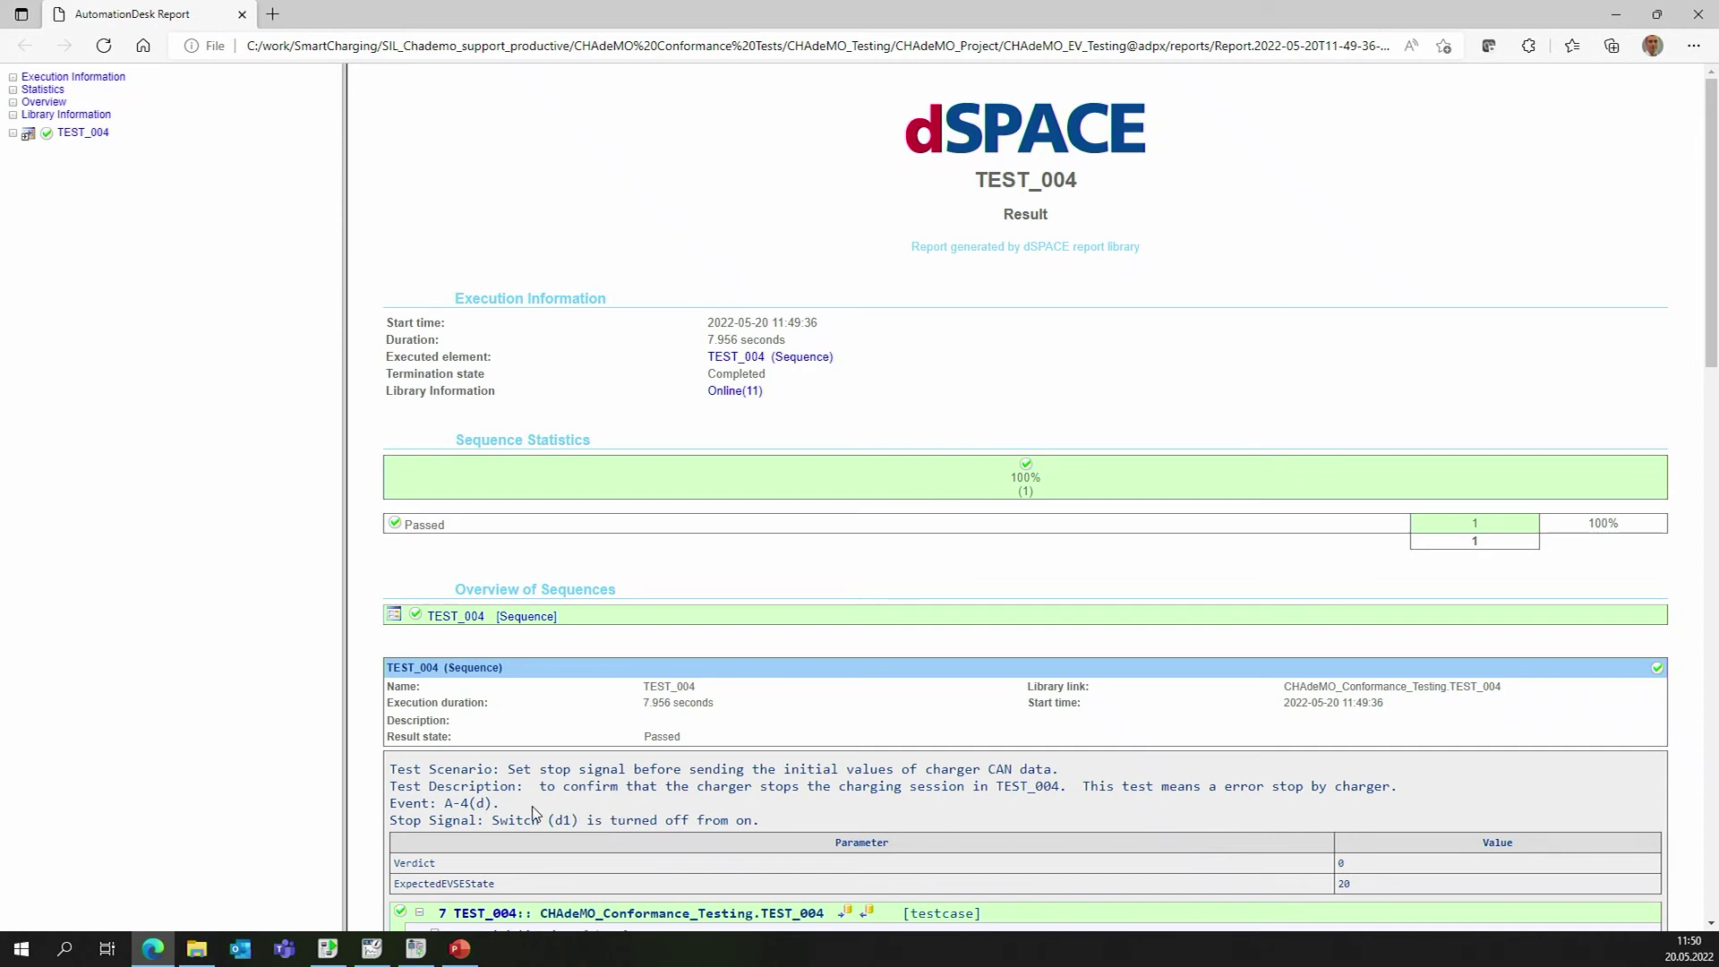
# Switch from the Edge report back to AutomationDesk via the taskbar.
pyautogui.click(417, 948)
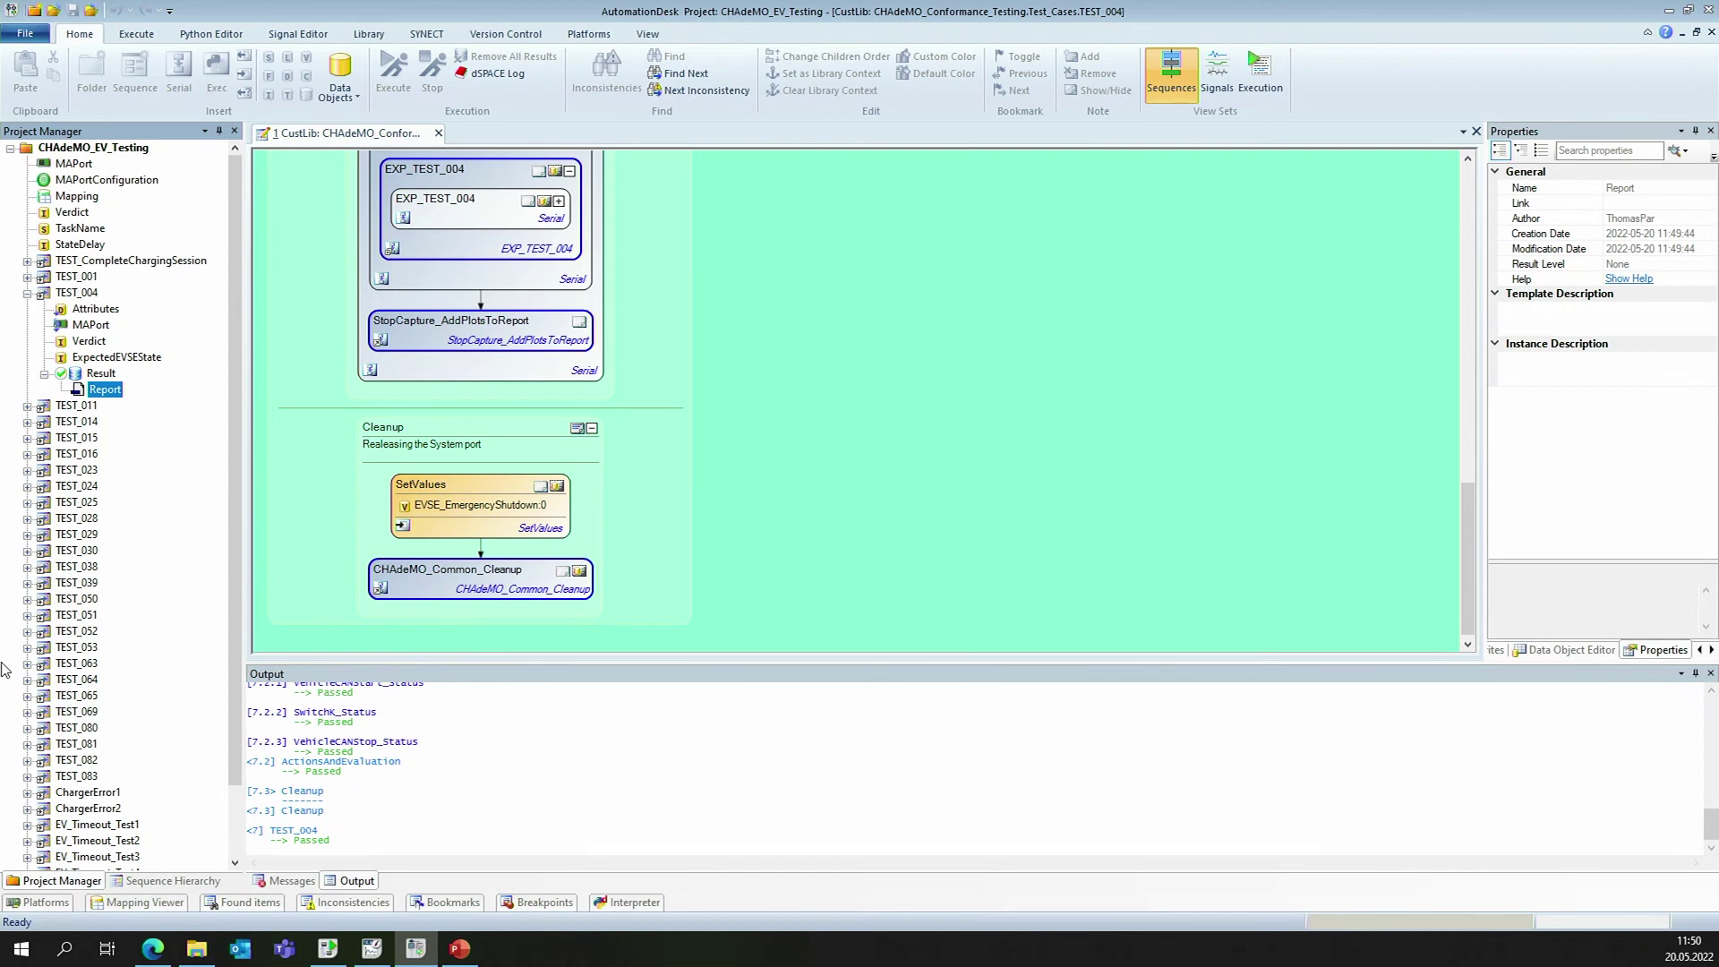
# Select and expand TEST_064, then execute it with report generation, yielding a Failed result.
pyautogui.click(25, 681)
pyautogui.click(27, 680)
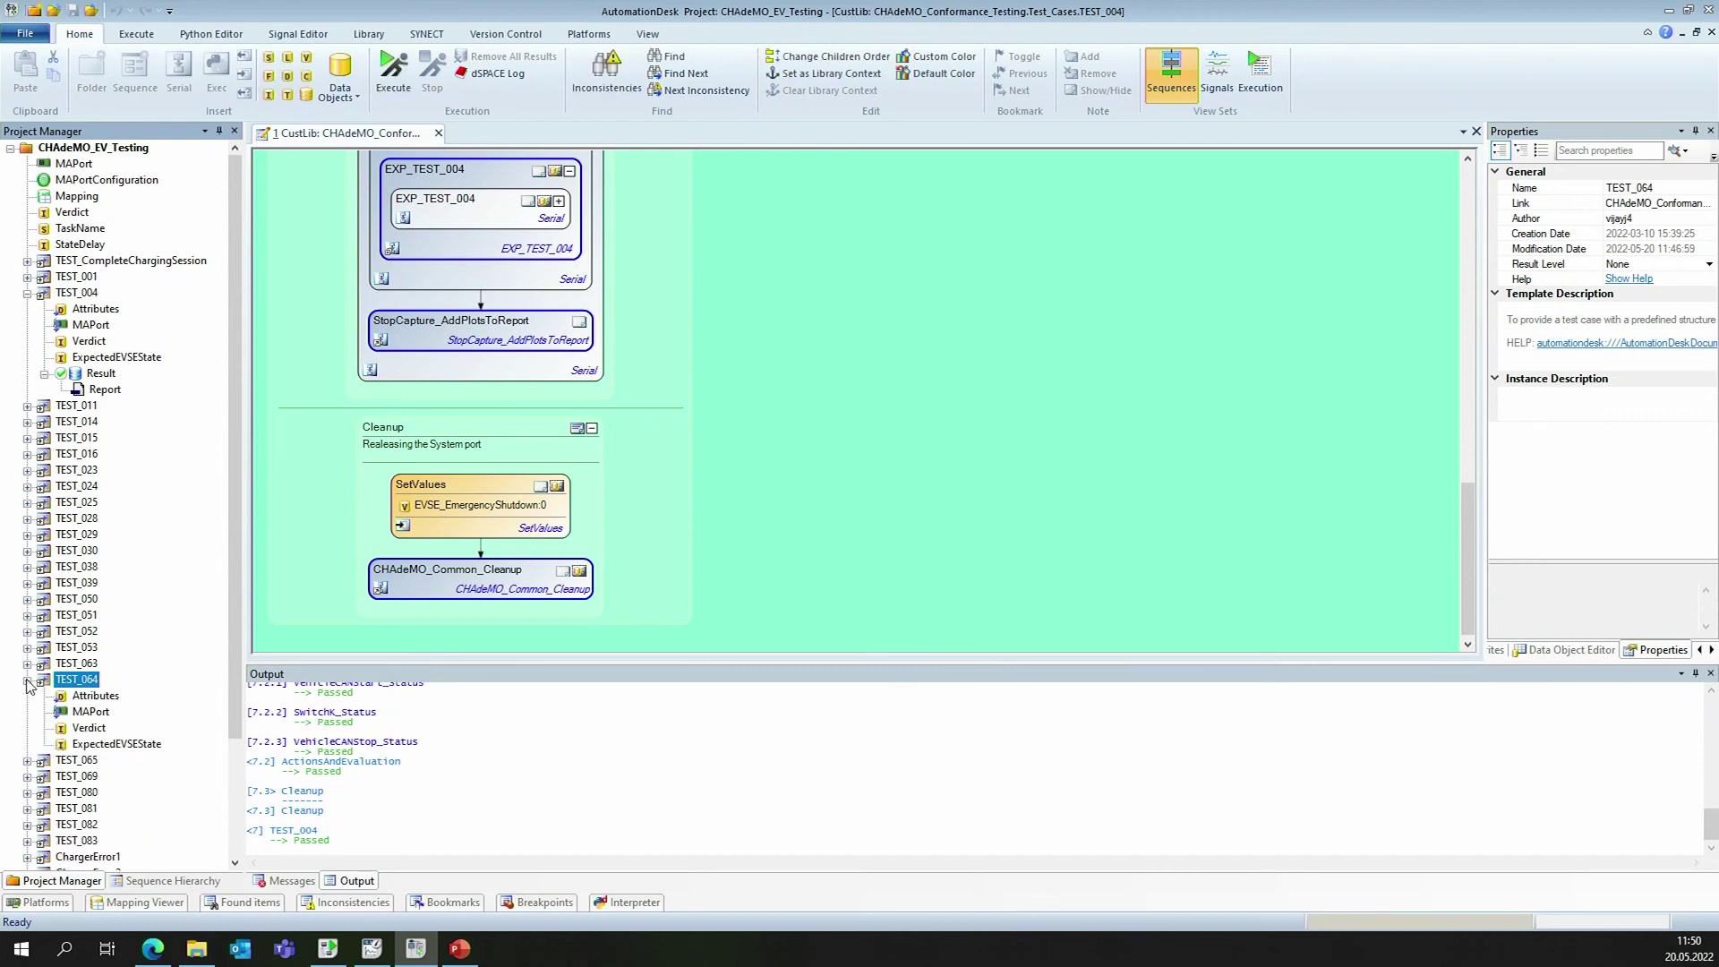
pyautogui.click(87, 687)
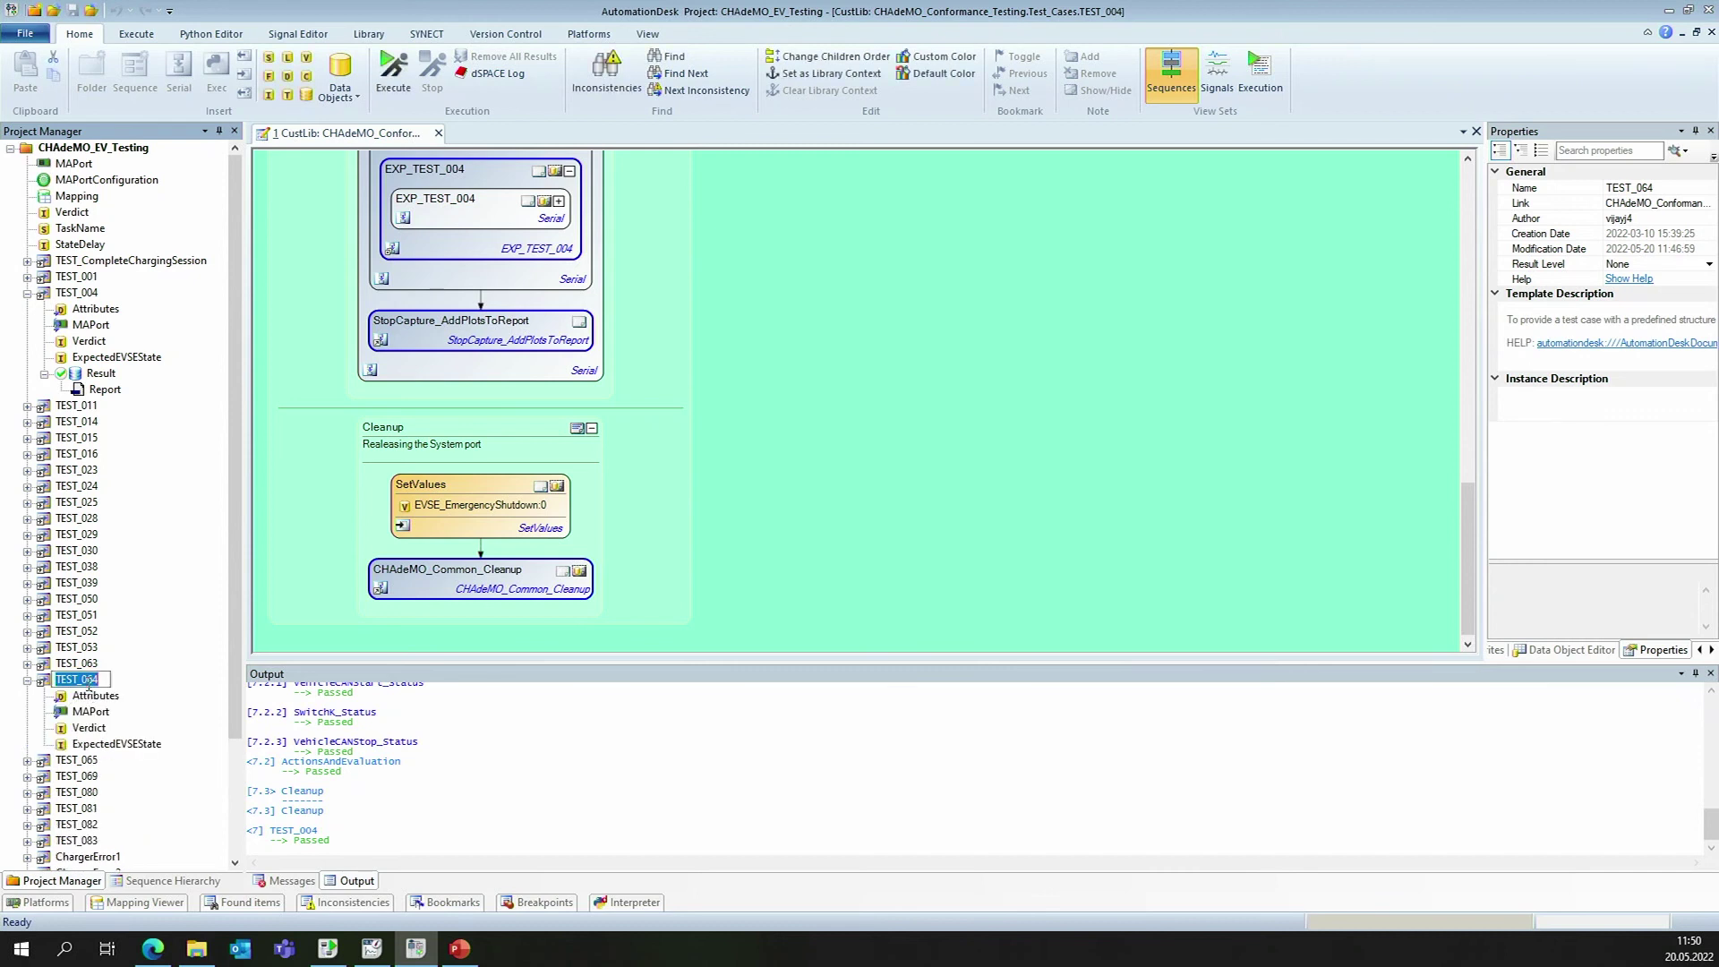
pyautogui.click(403, 79)
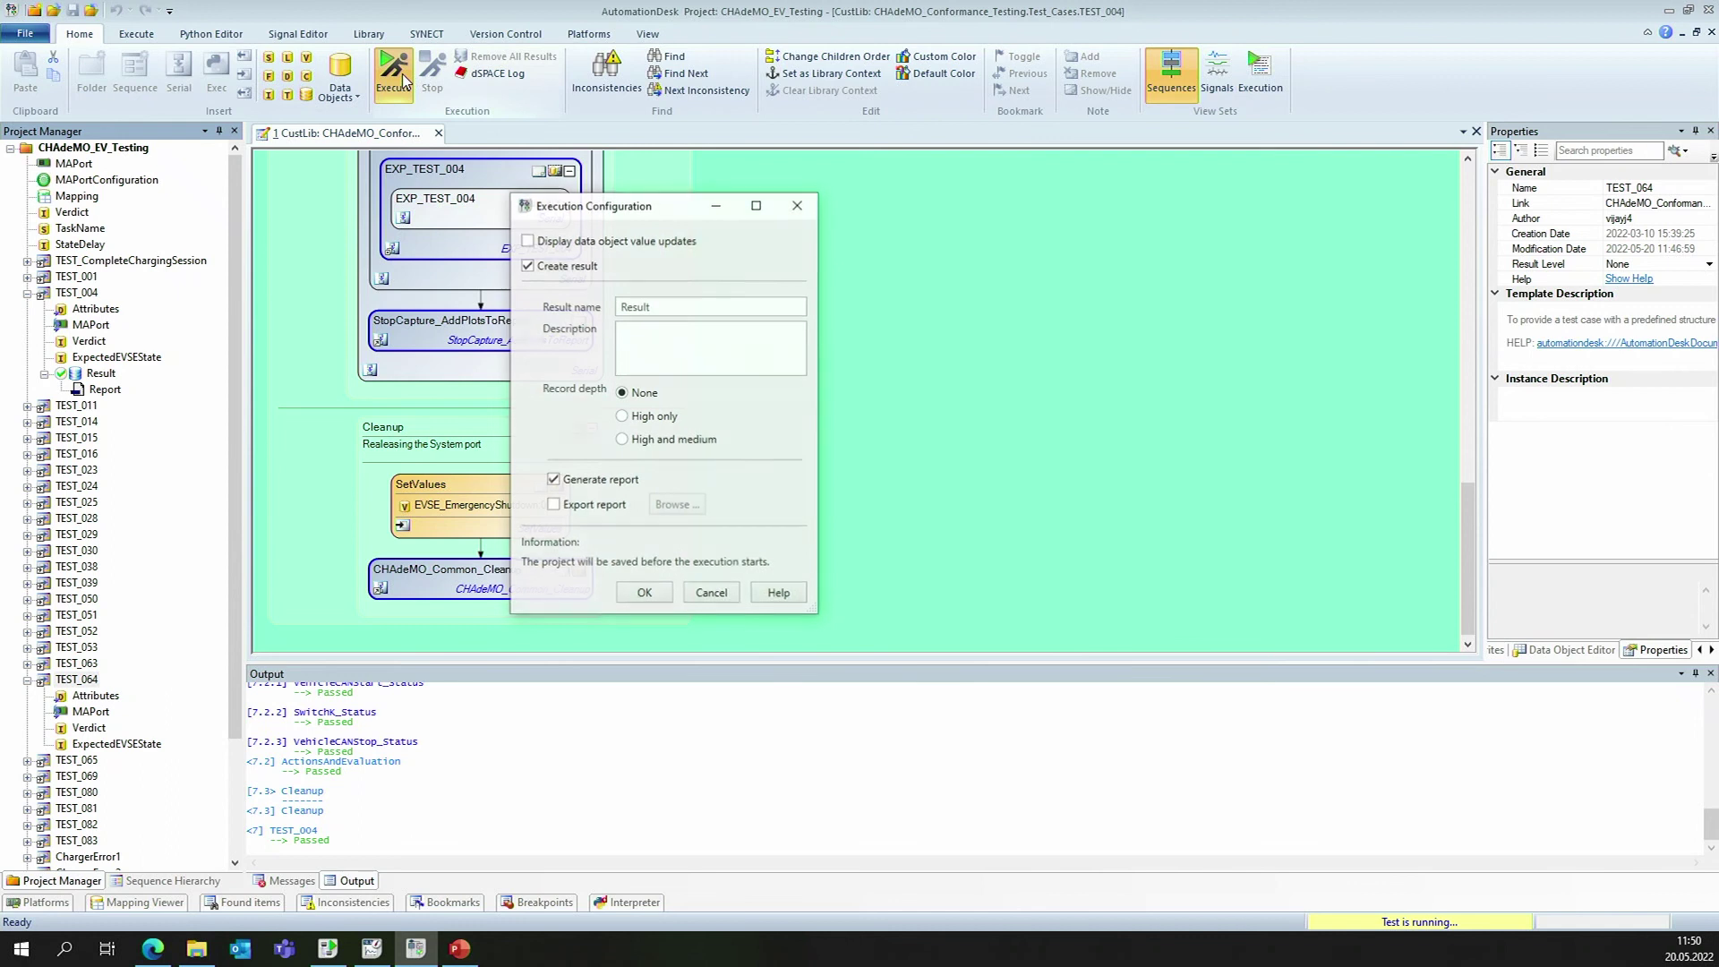
pyautogui.click(639, 594)
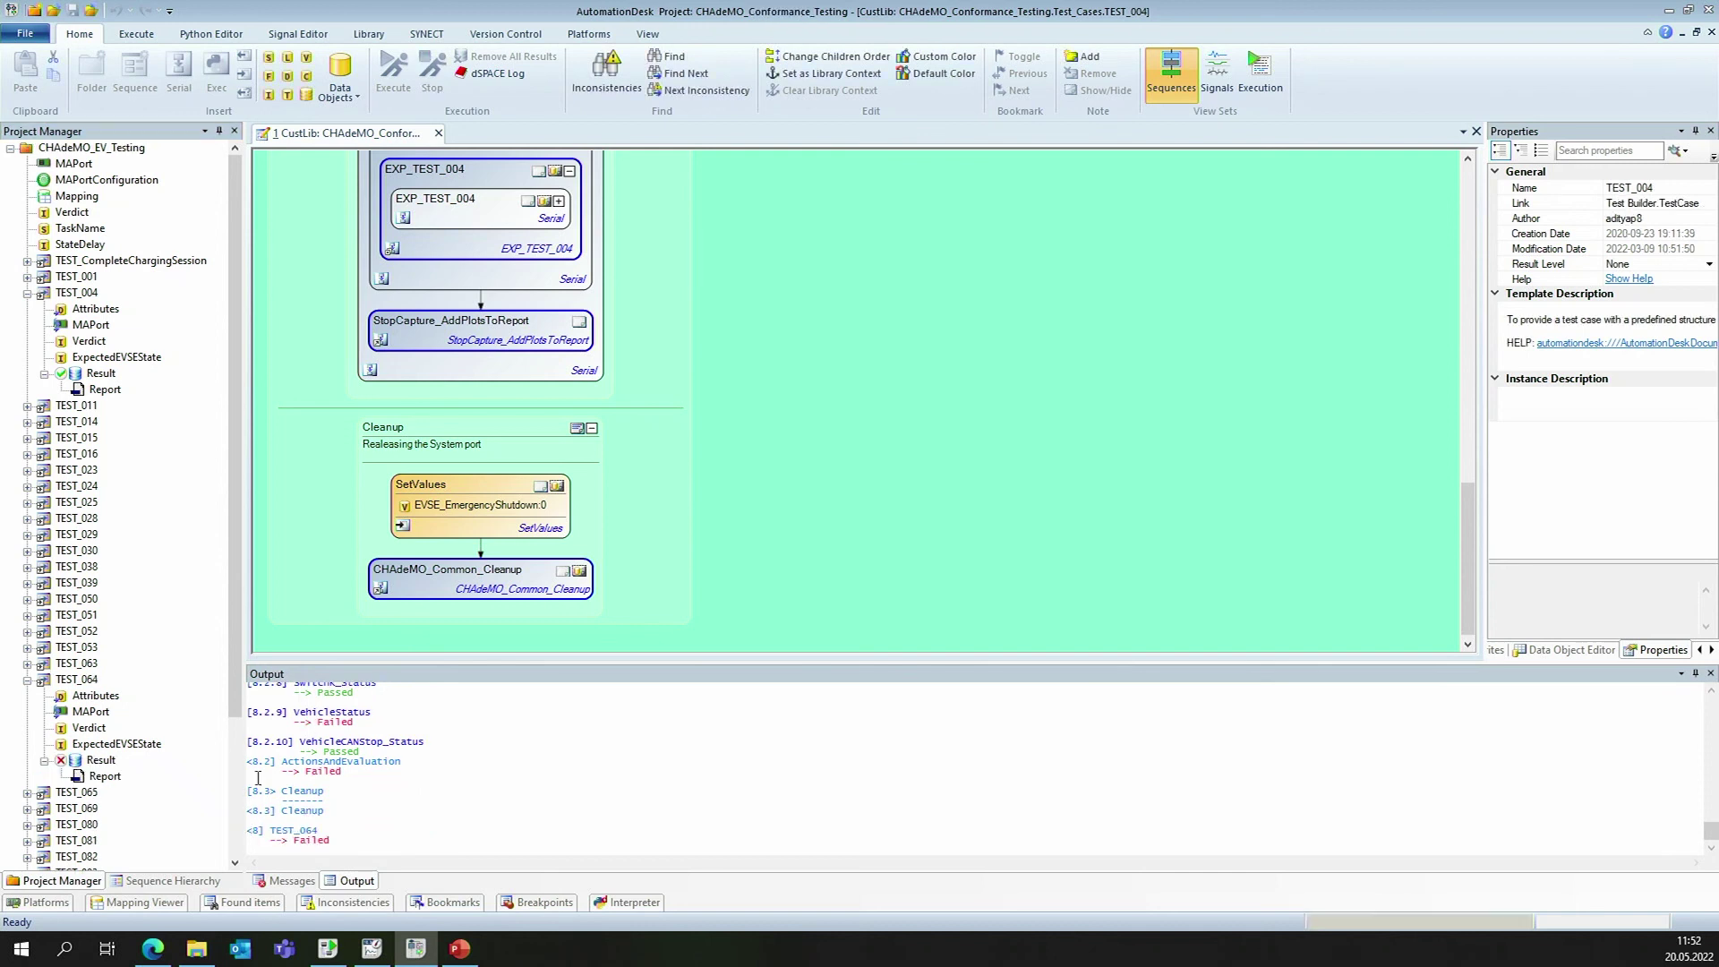
# Open the TEST_064 report in Edge, review failed step 8.2.9, and plot its VehicleStatus and ChargingCurrentRequest signals.
pyautogui.doubleClick(113, 779)
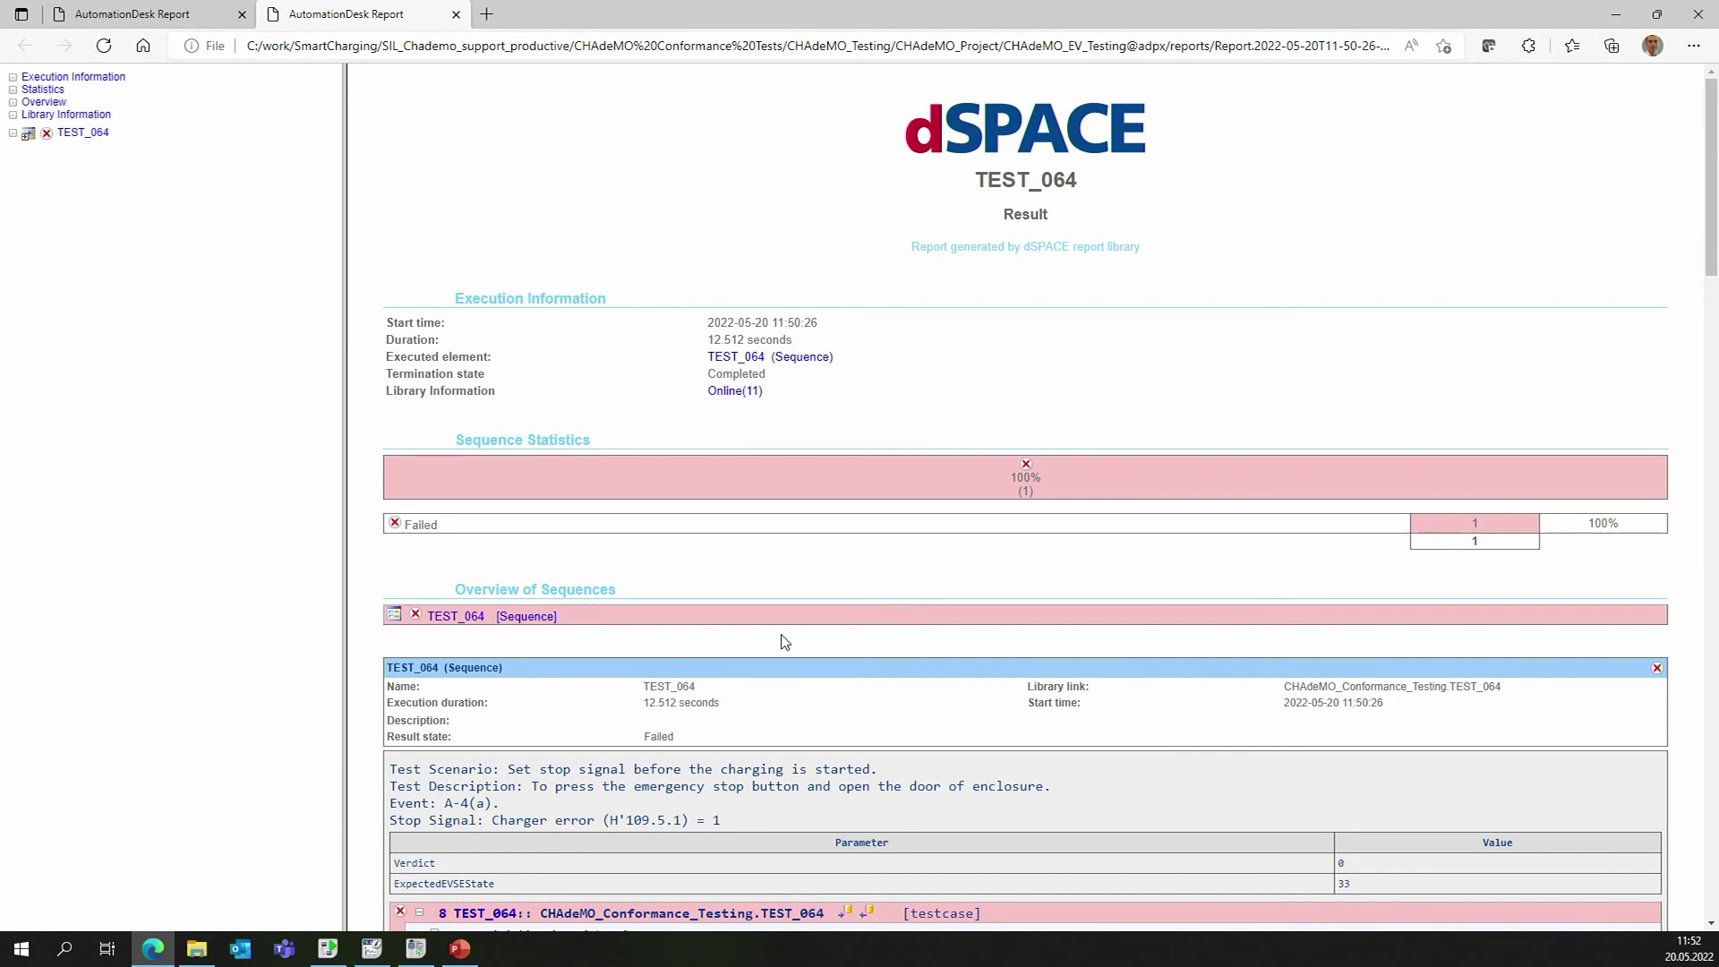
pyautogui.moveTo(1712, 251); pyautogui.dragTo(1715, 360)
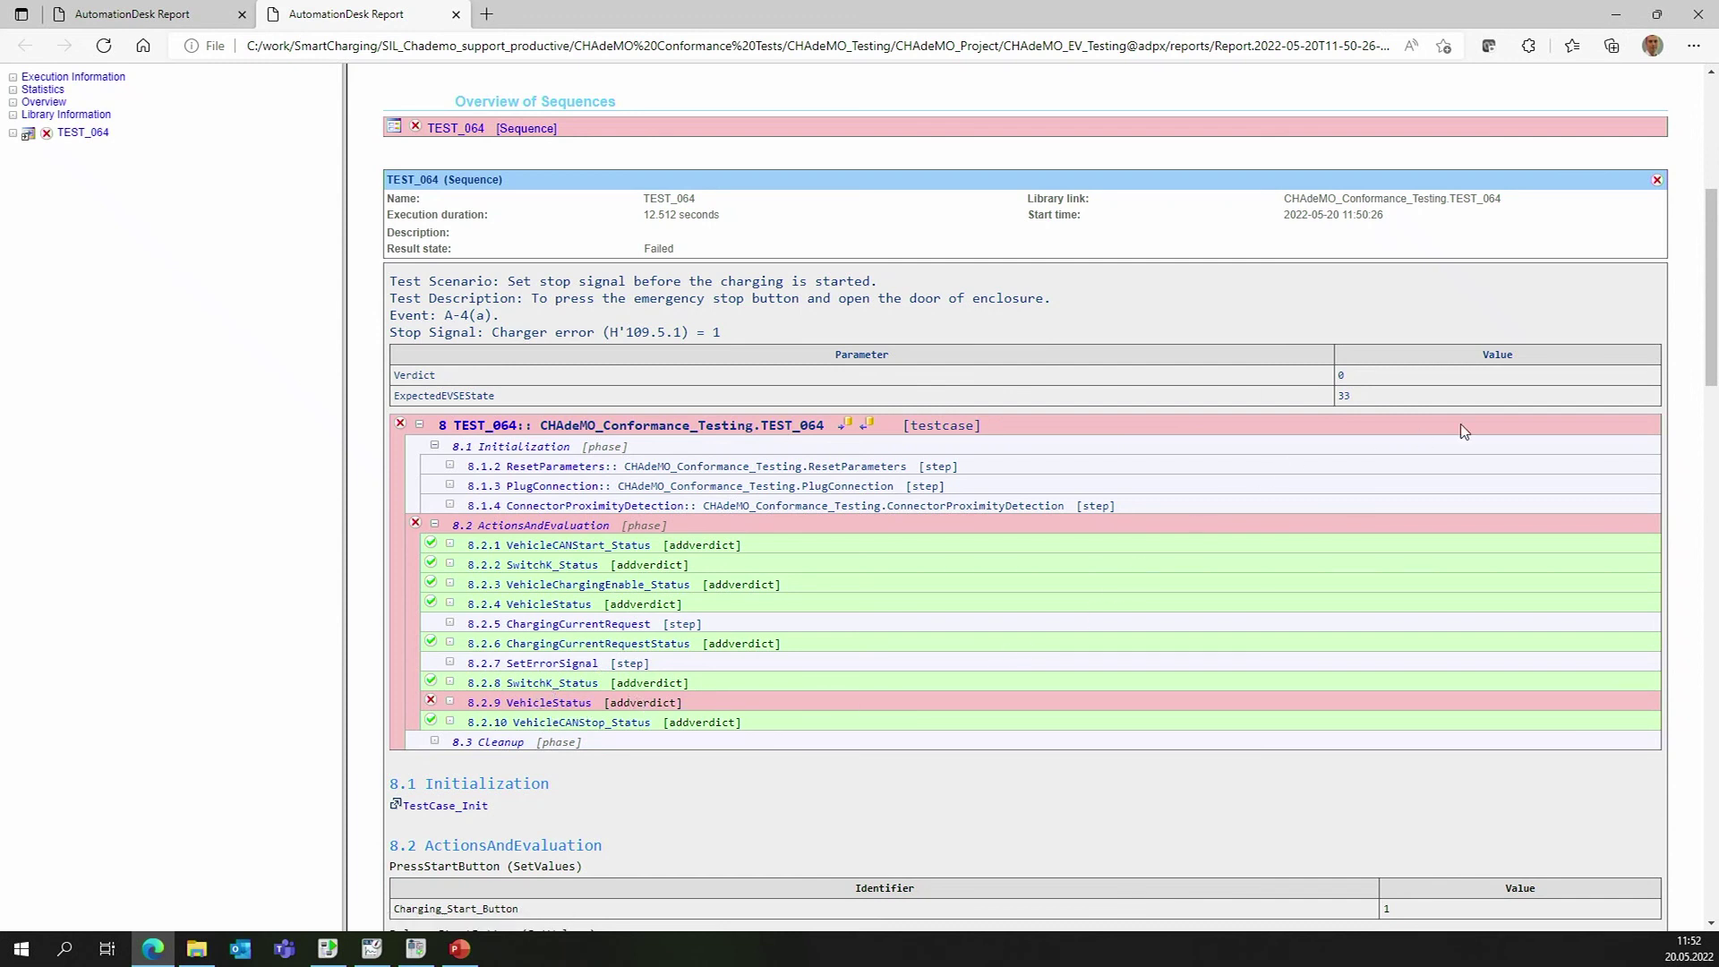
pyautogui.moveTo(1712, 367); pyautogui.dragTo(1713, 798)
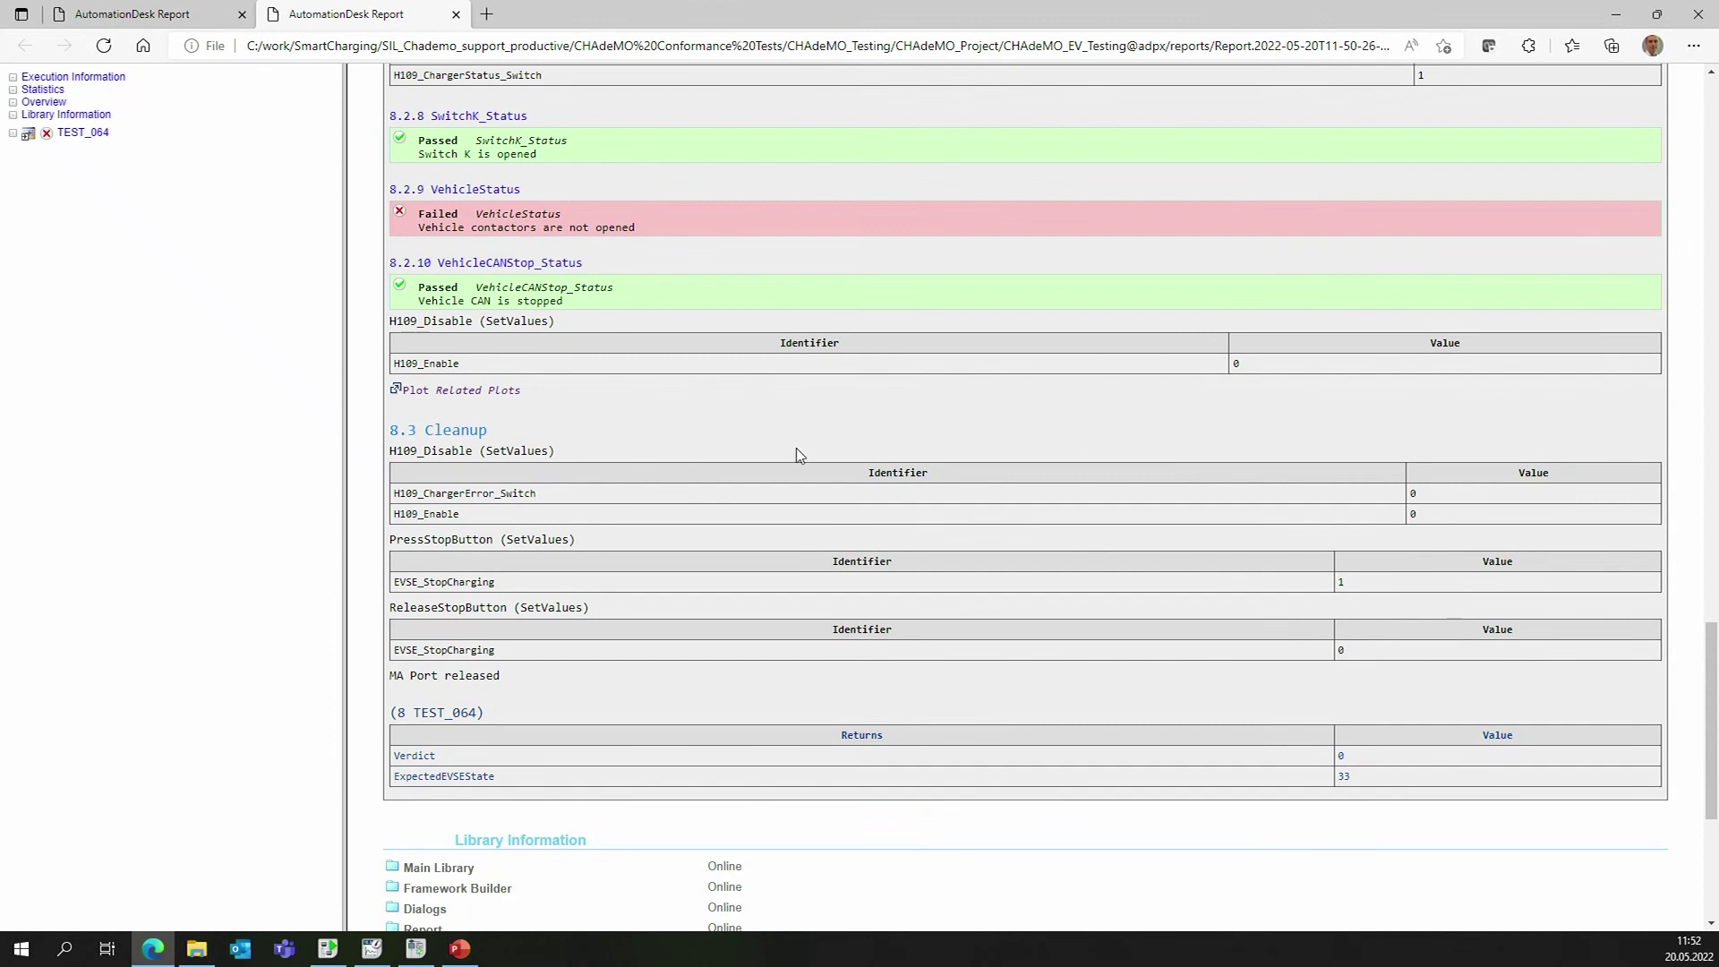
pyautogui.click(503, 397)
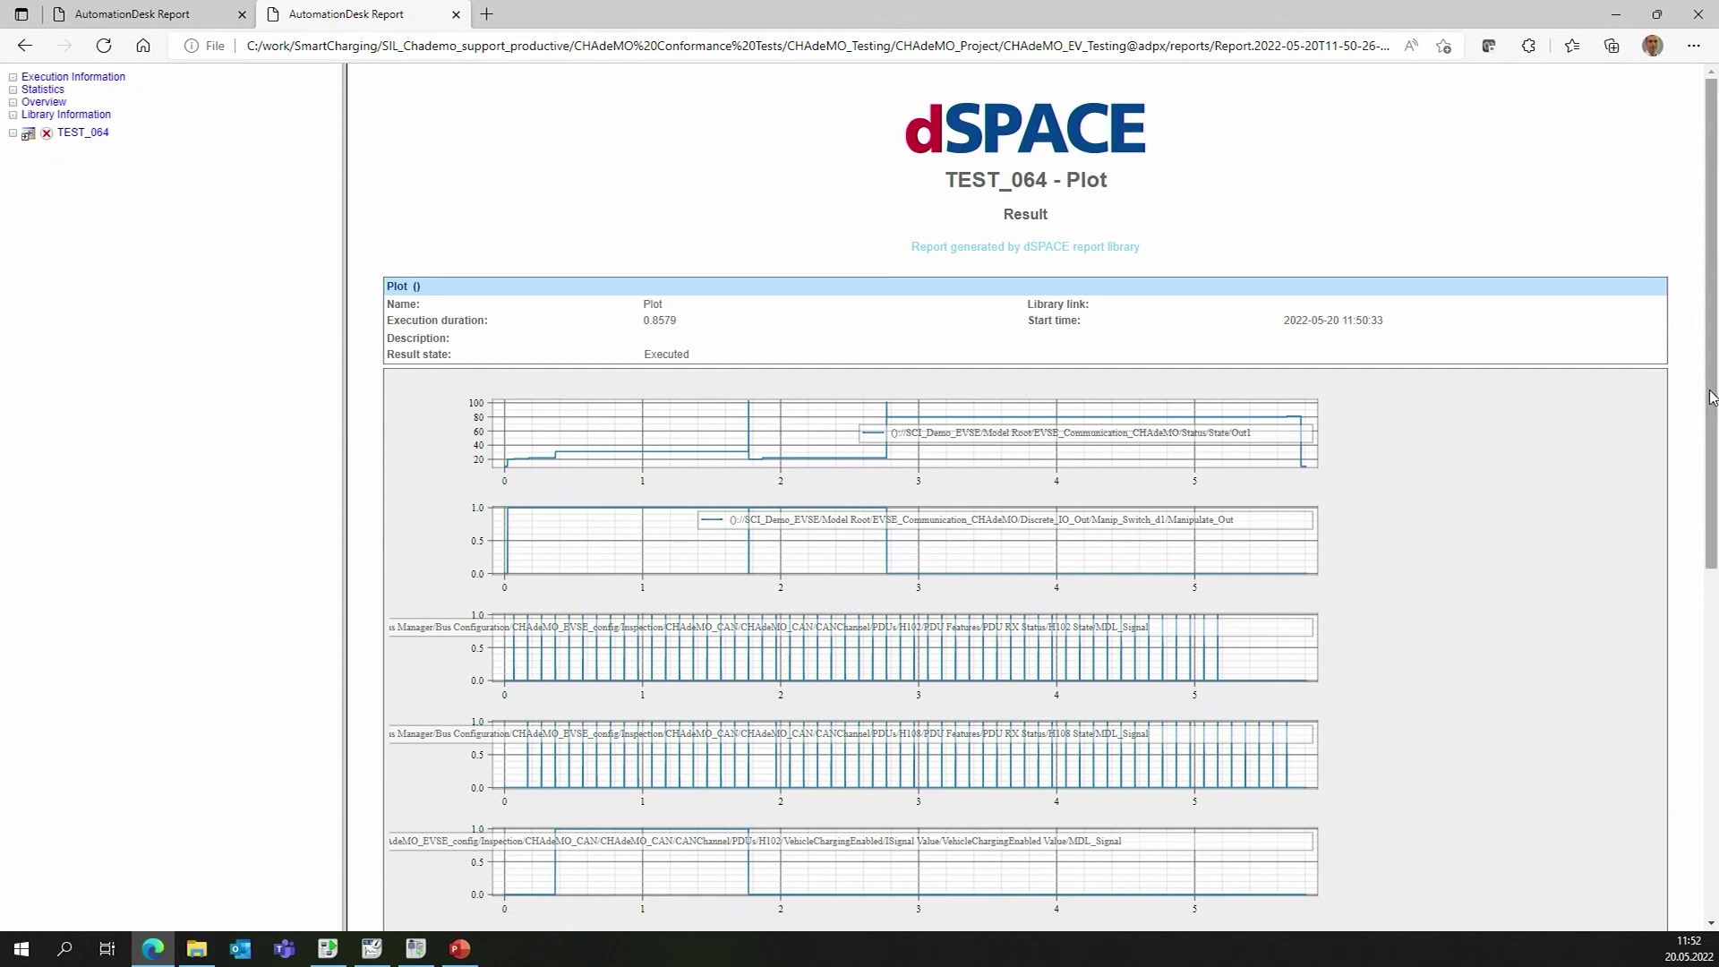
pyautogui.moveTo(1712, 397); pyautogui.dragTo(1715, 712)
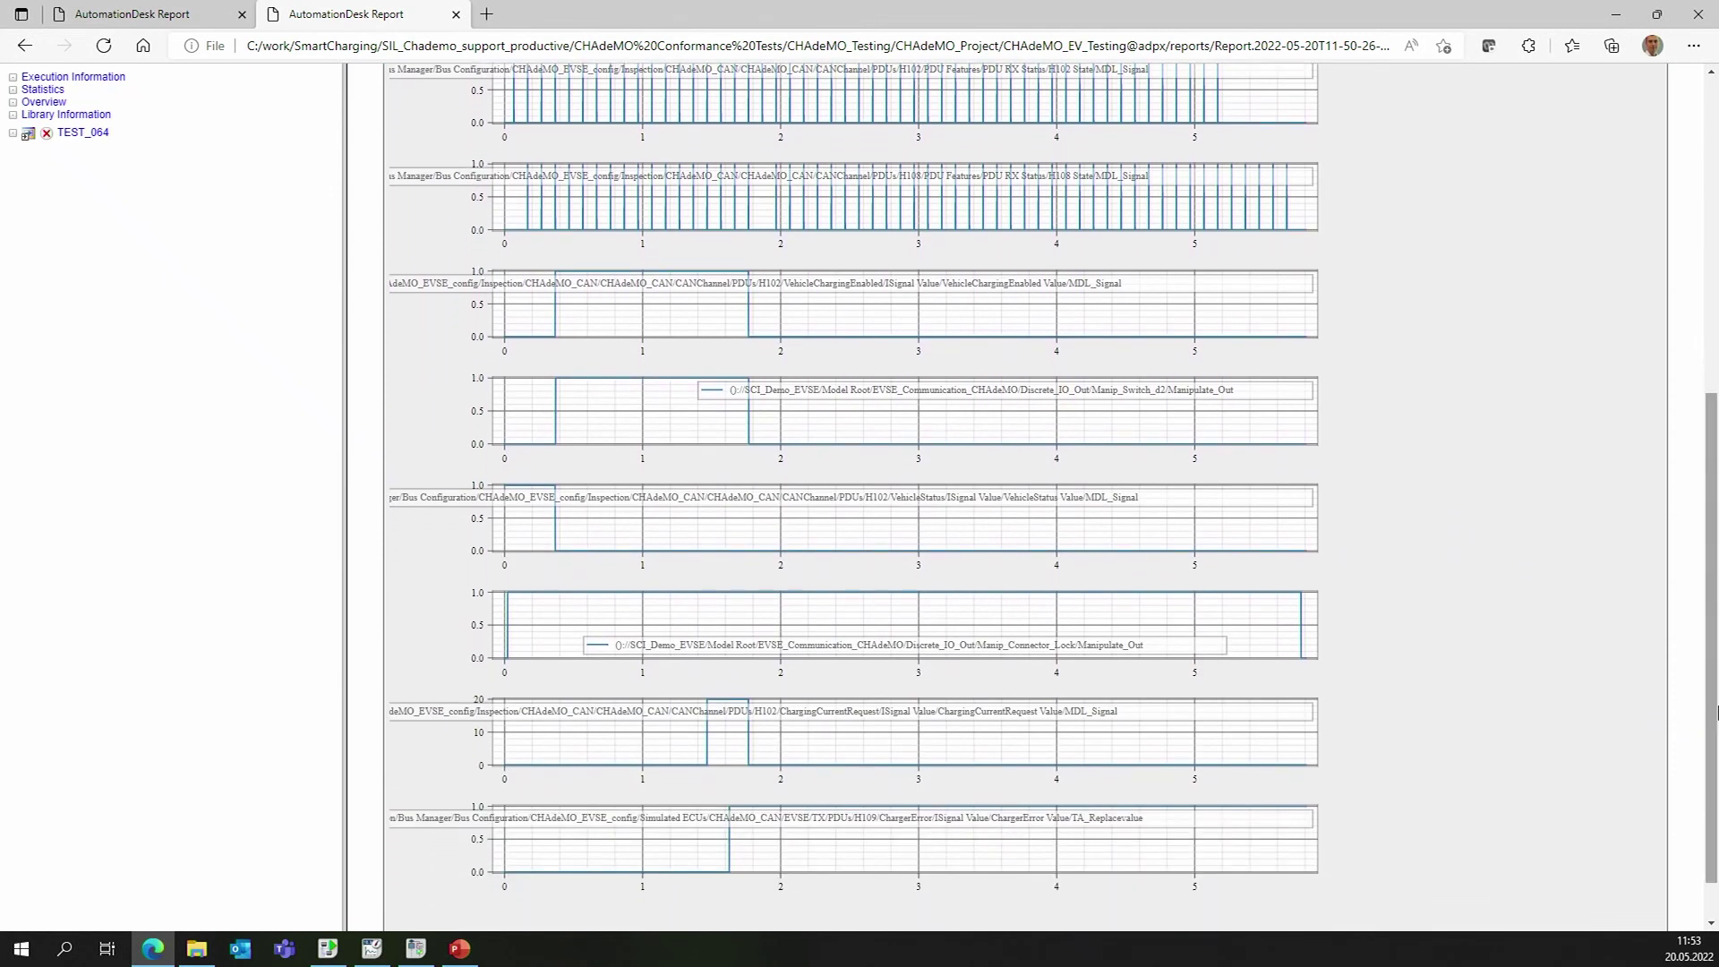